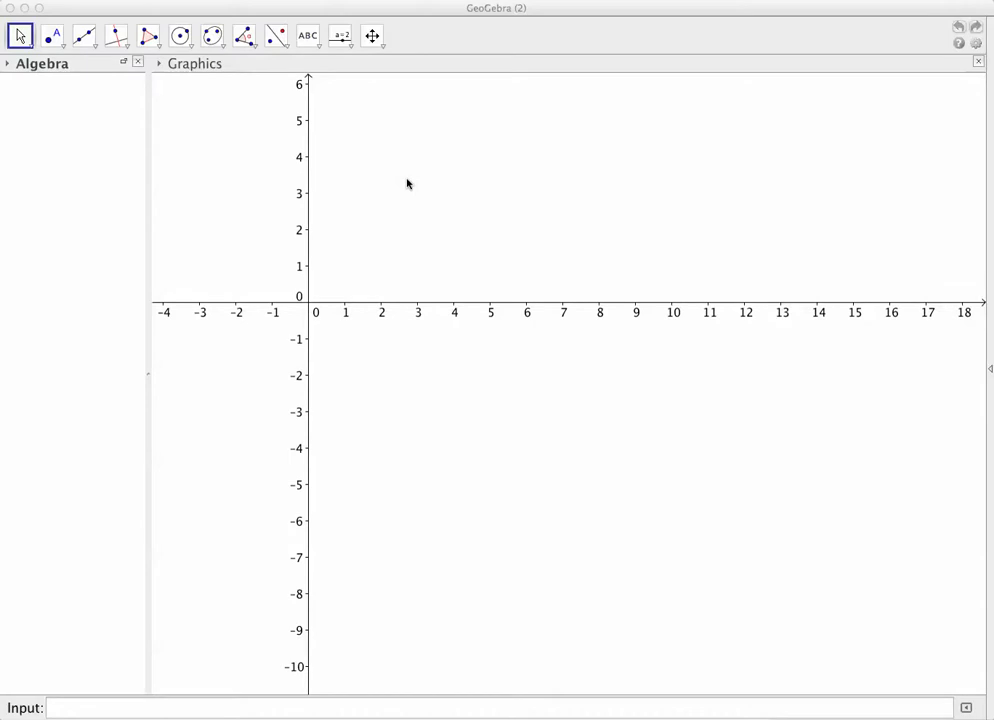
- Hide the coordinate axes and close the Algebra view to leave a blank drawing area
right_click(407, 179)
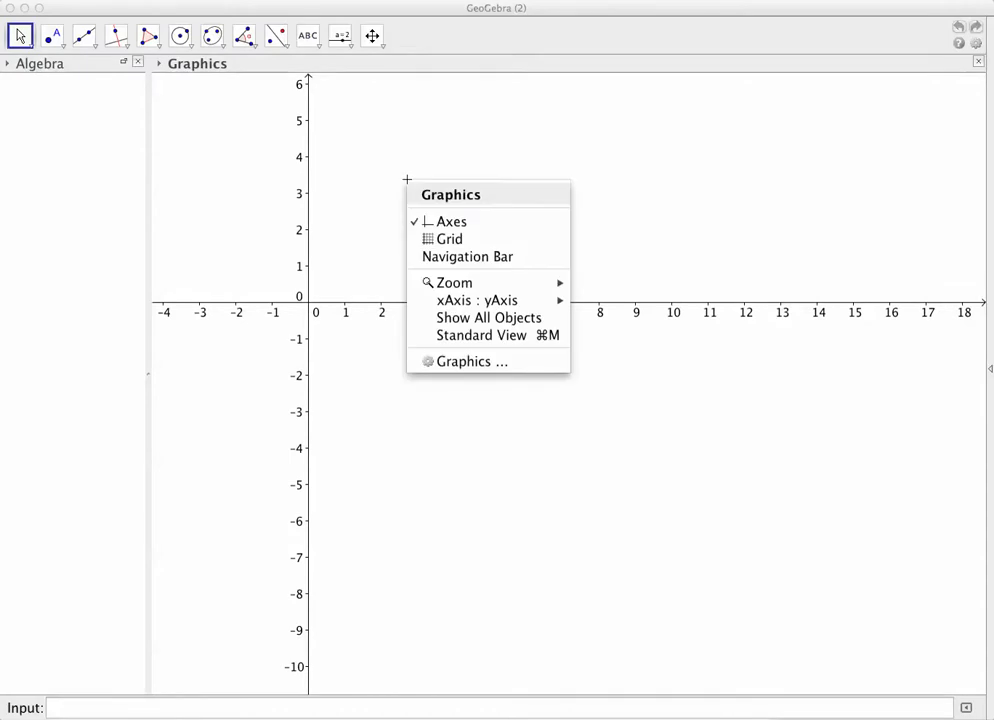
click(440, 222)
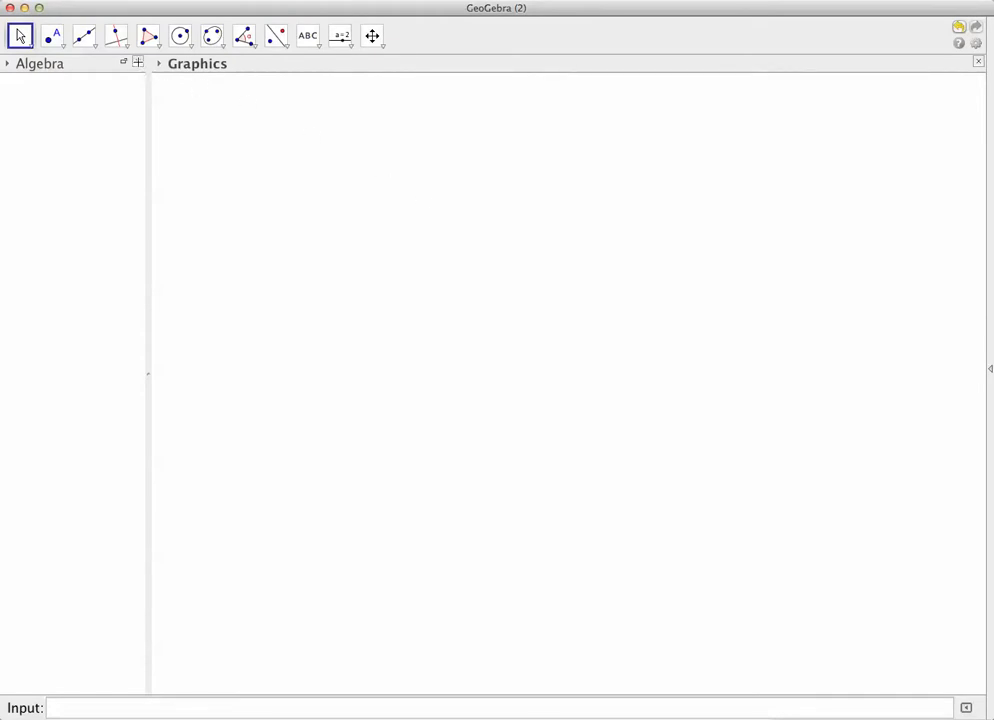
click(138, 63)
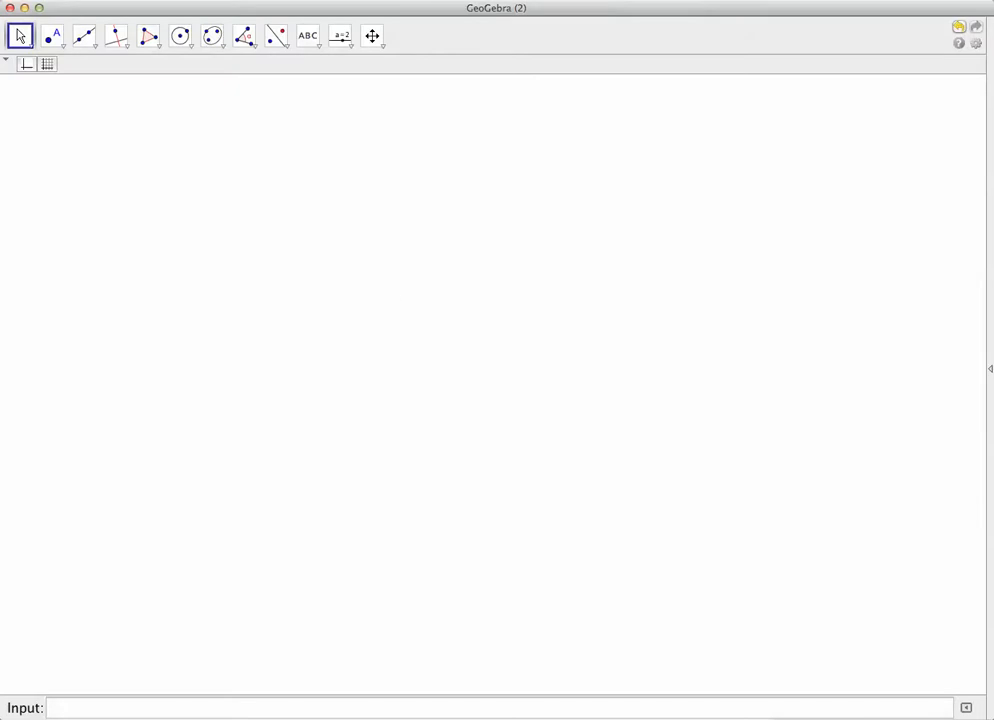
- Insert the picture Space.jpg from the 1 Dr Who folder into the drawing area
click(340, 36)
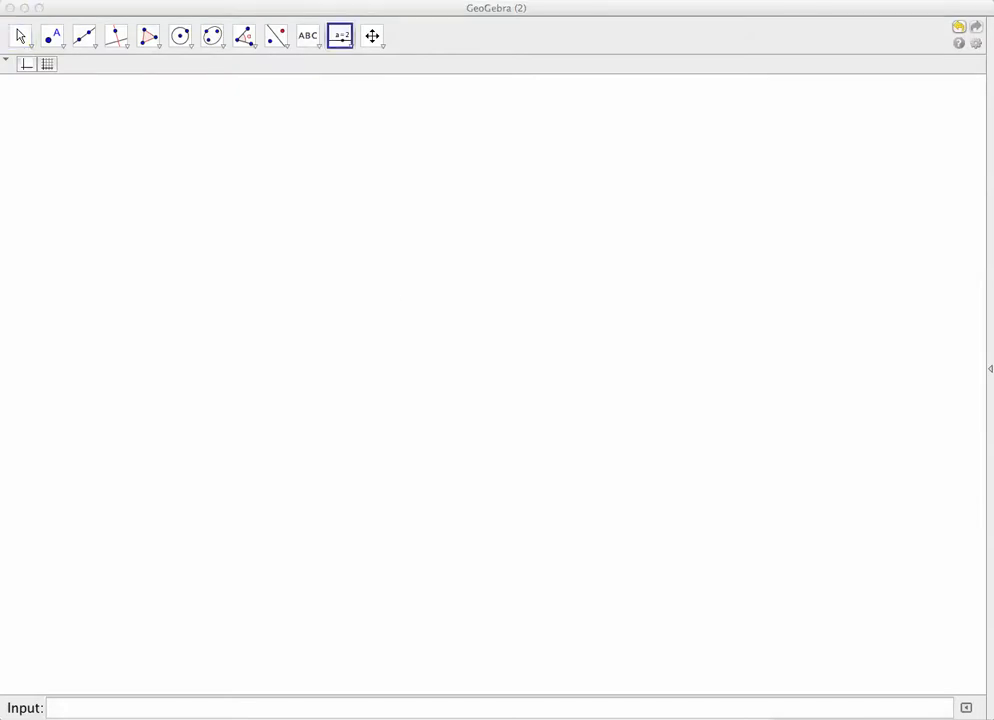
click(349, 48)
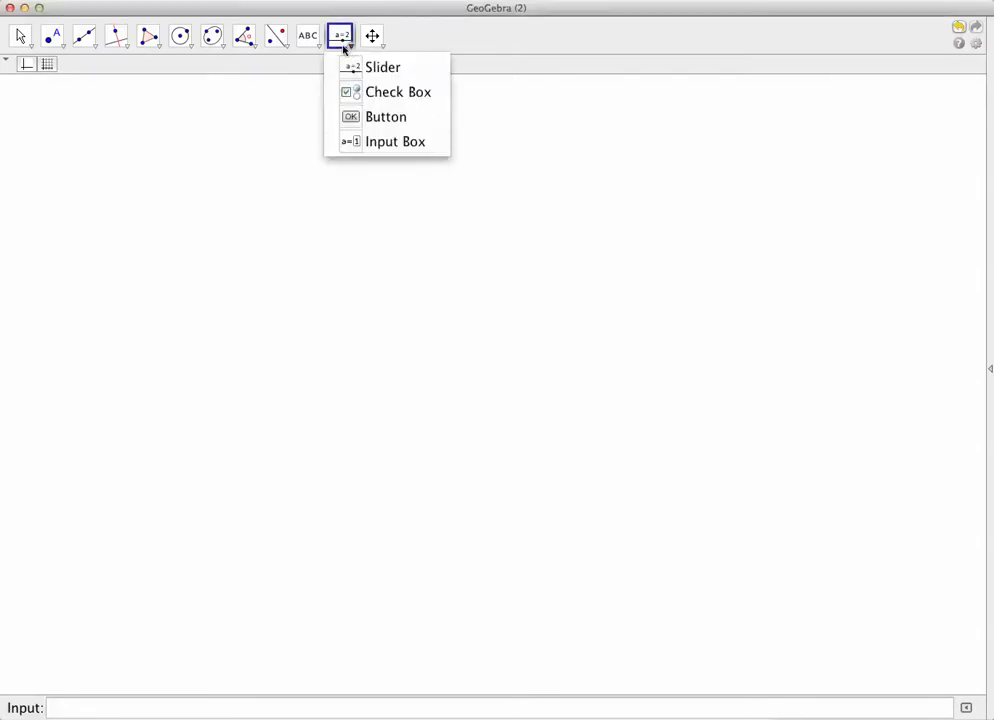
click(316, 48)
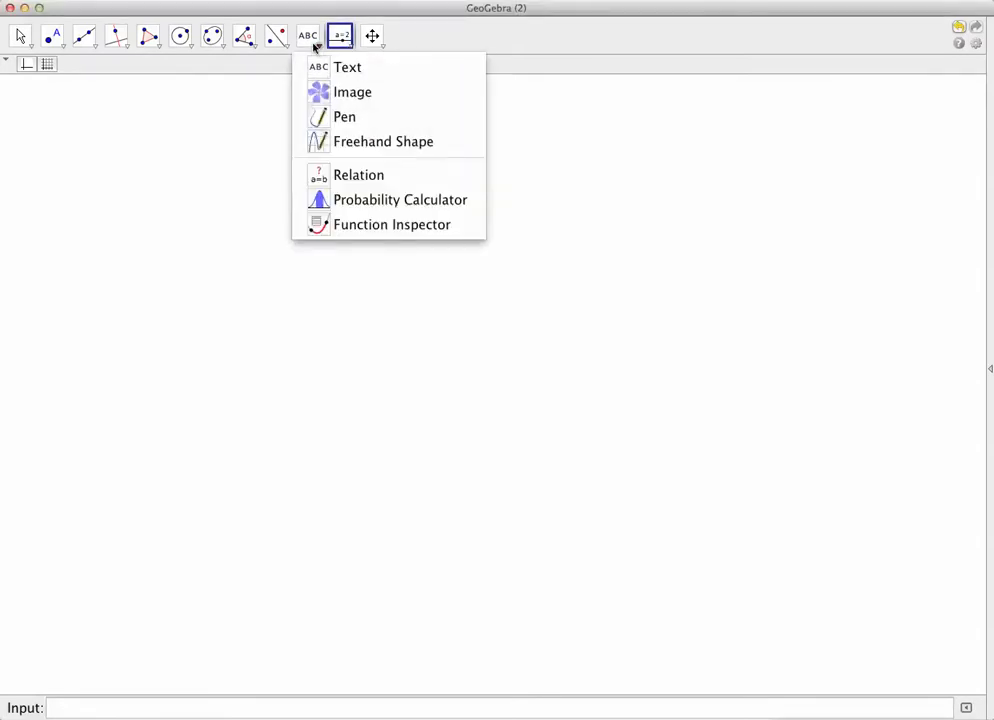
click(337, 93)
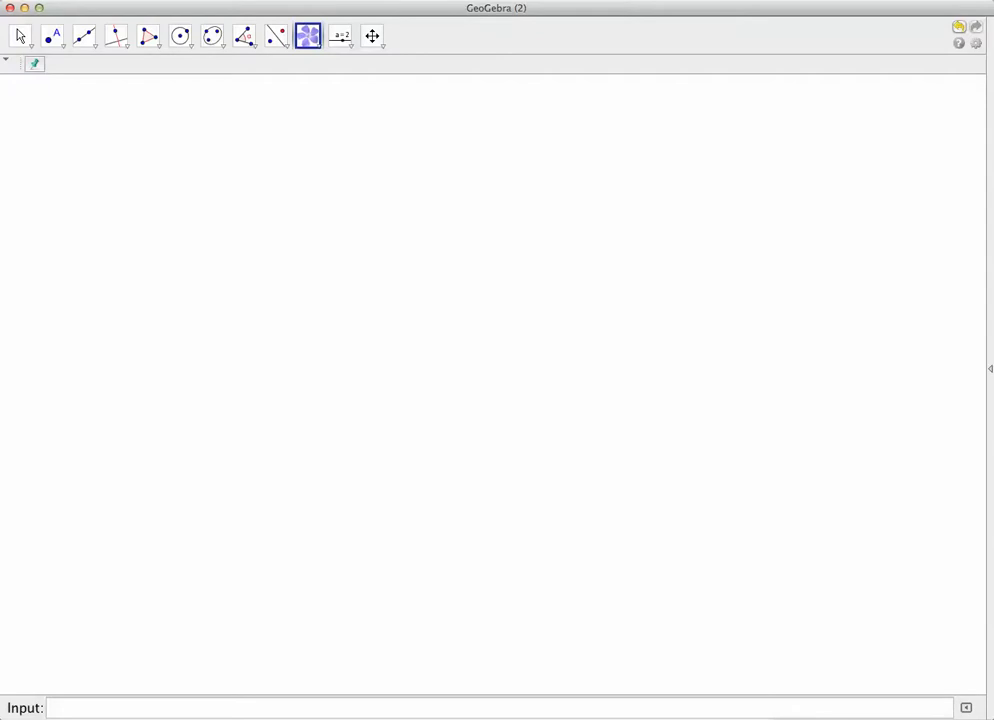
double_click(381, 248)
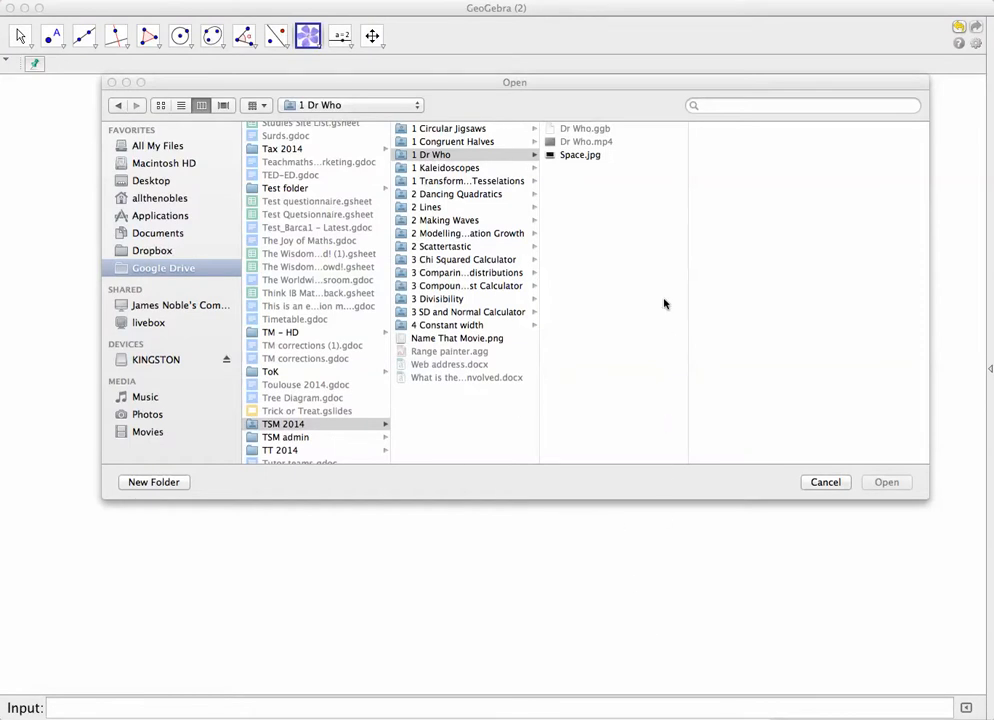
double_click(573, 157)
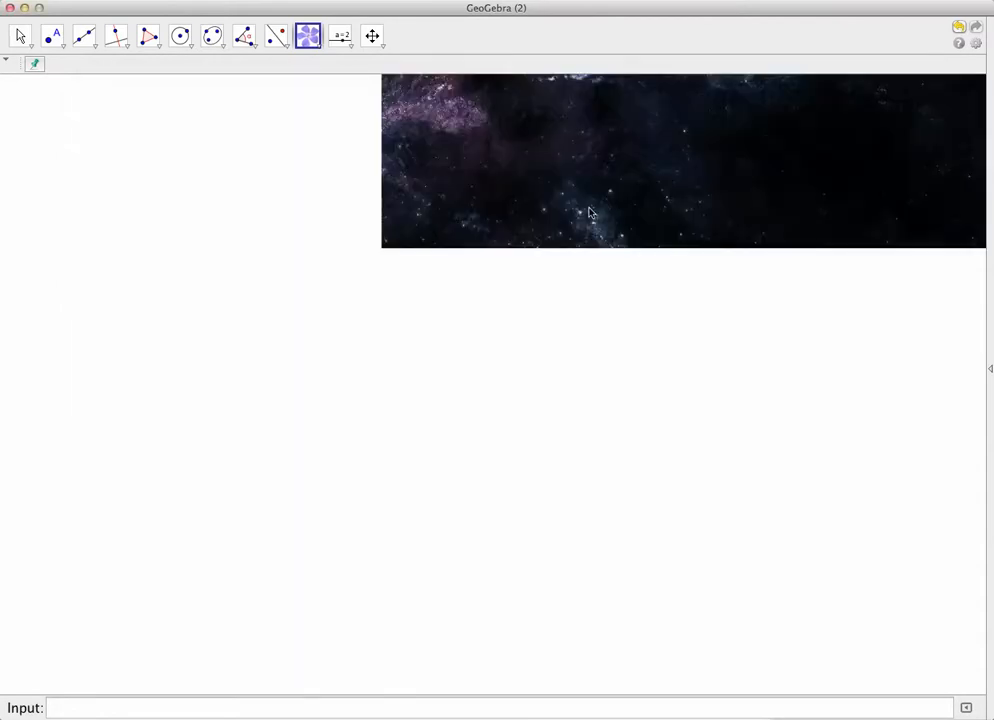
click(429, 423)
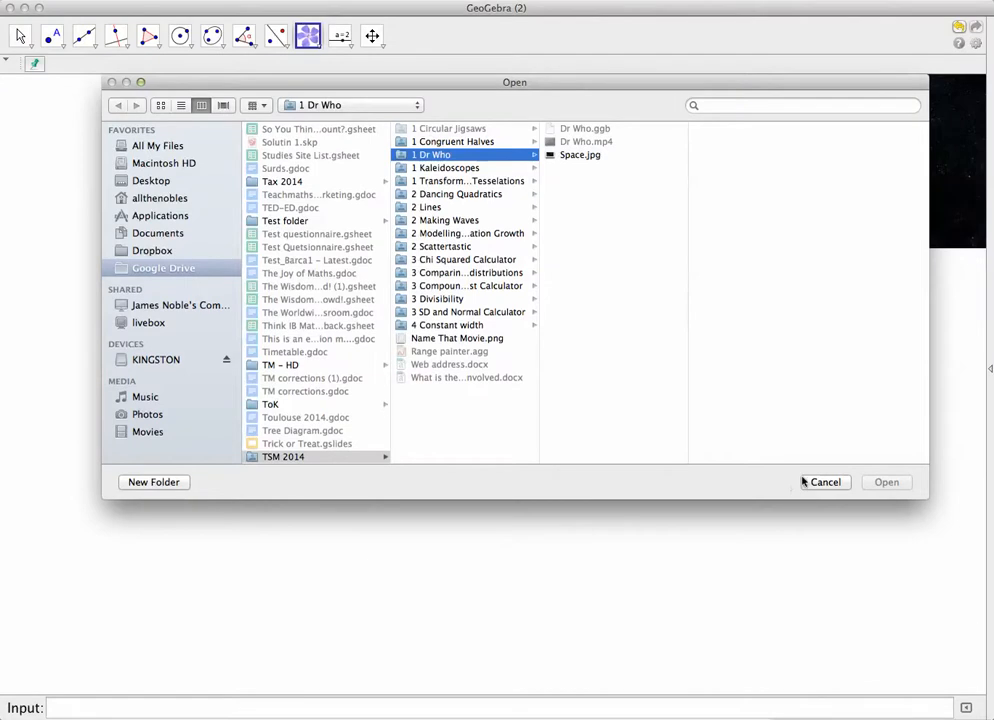
click(824, 483)
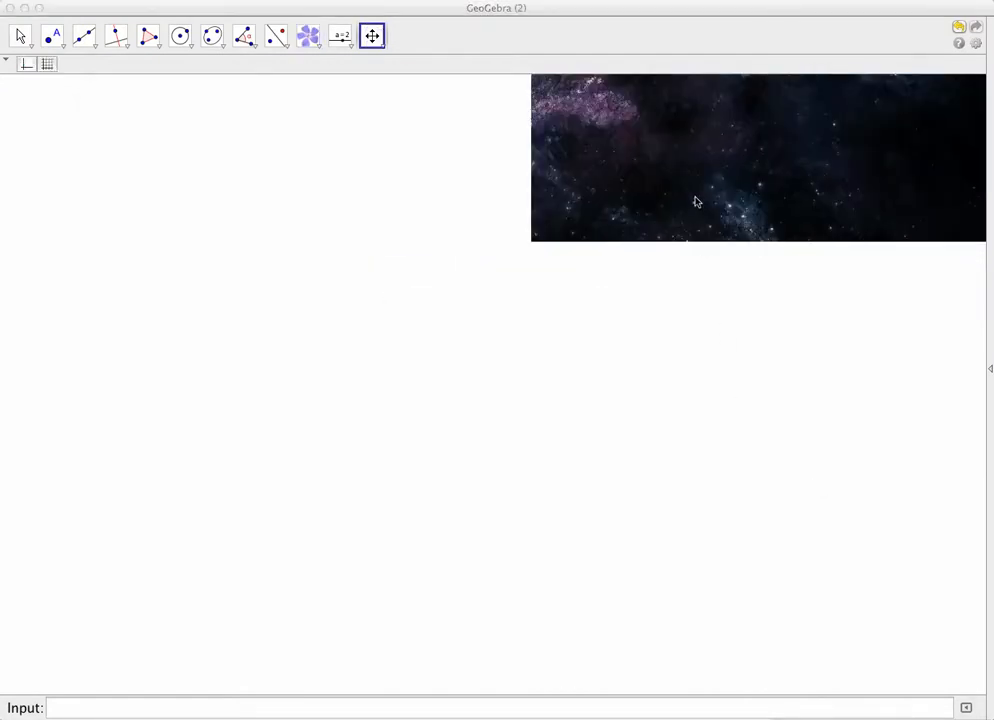
- Construct a regular polygon with 8 vertices over the space picture
click(570, 124)
drag(640, 145, 224, 520)
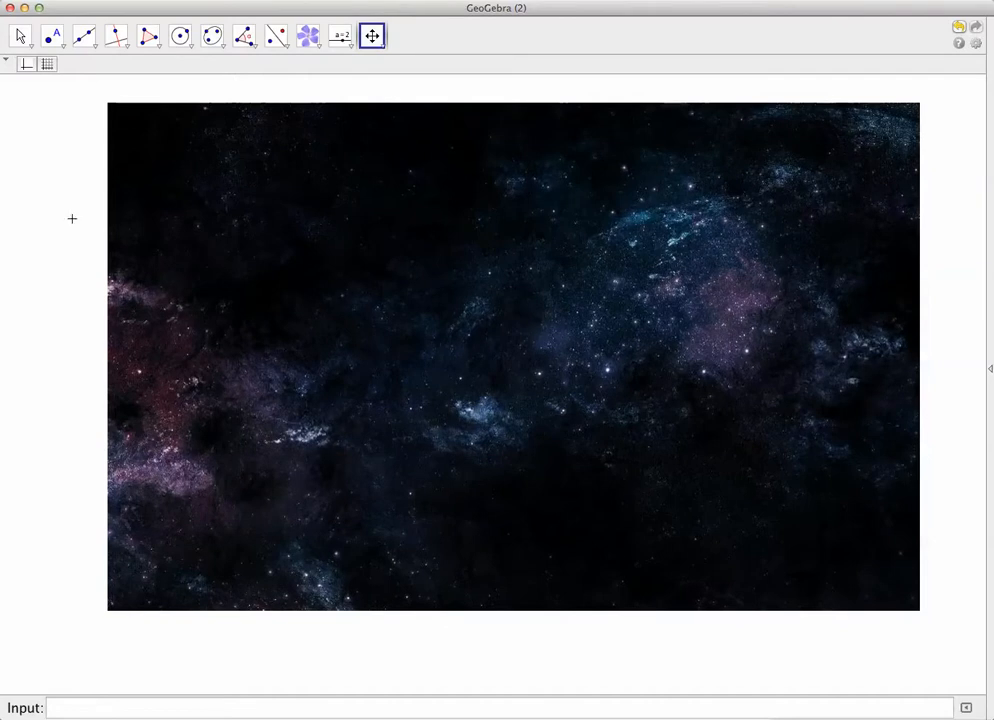
click(157, 46)
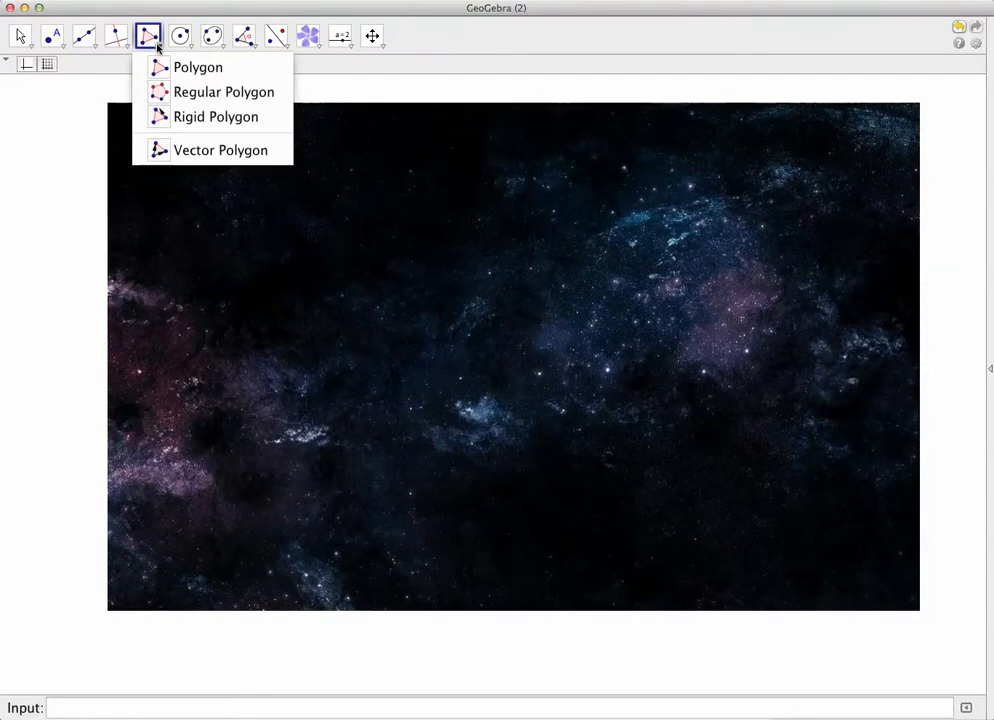
click(172, 92)
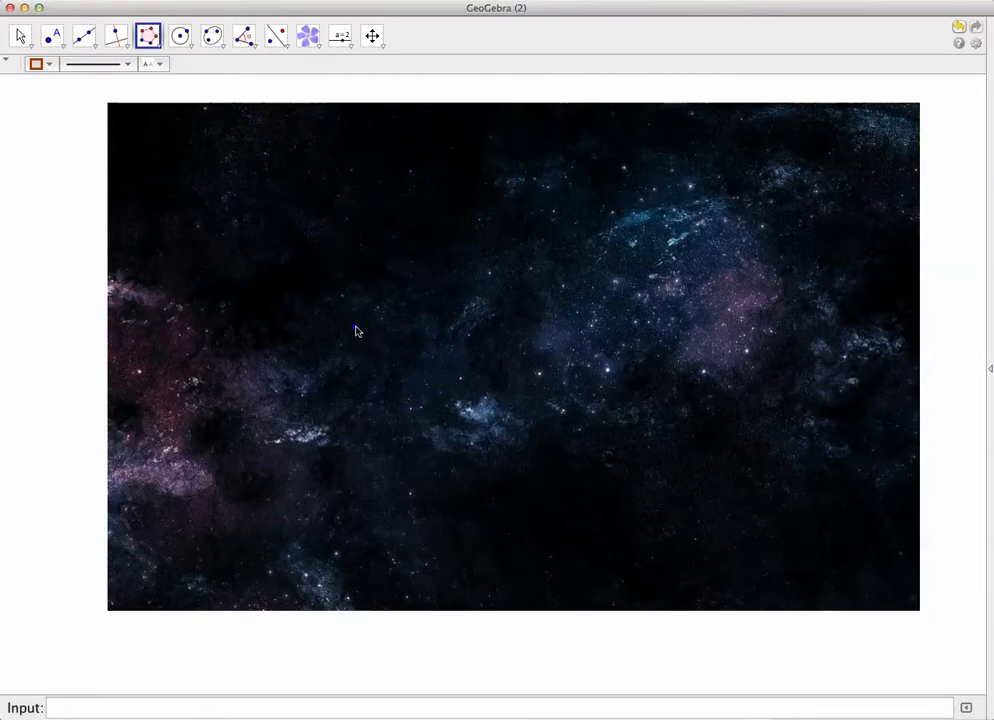
click(432, 380)
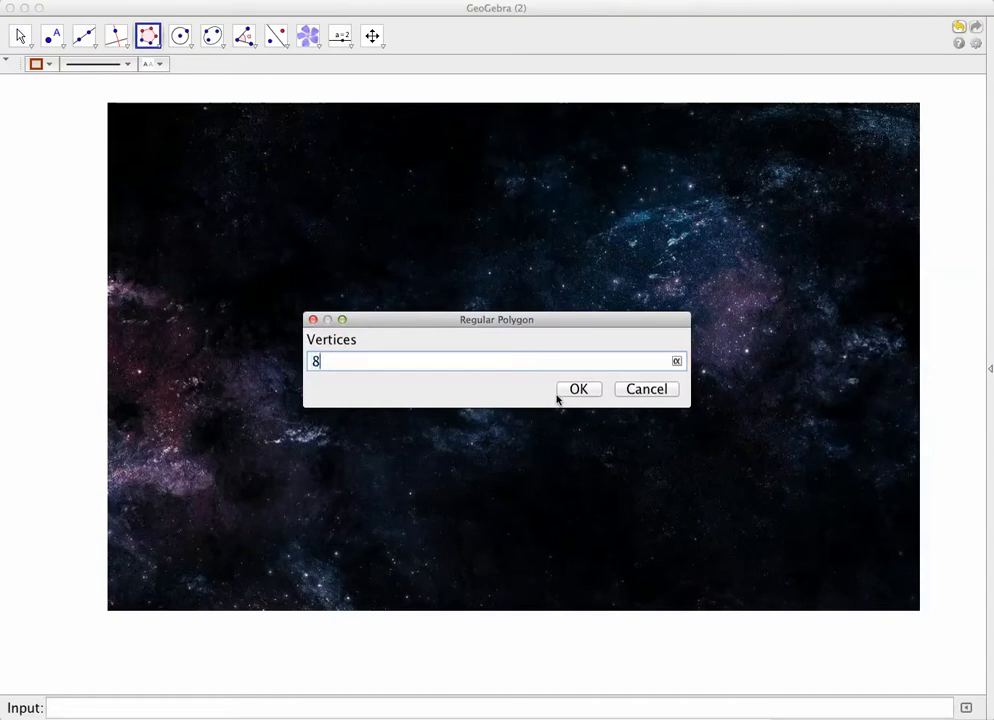
click(572, 389)
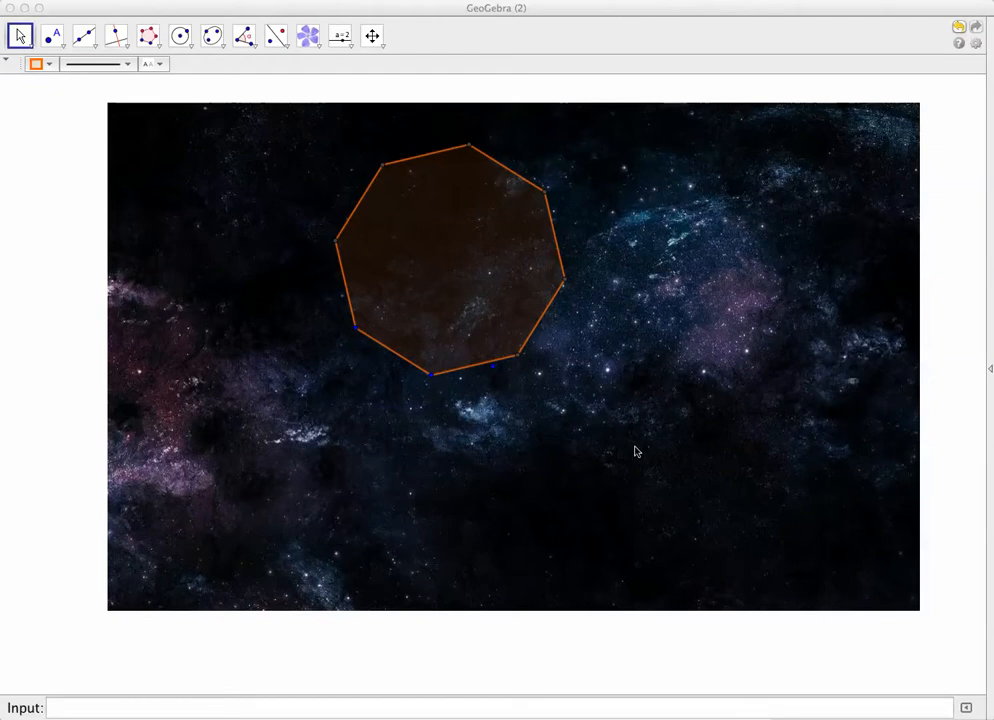
- Change the octagon's color to white (255, 255, 255) in its object properties
click(465, 317)
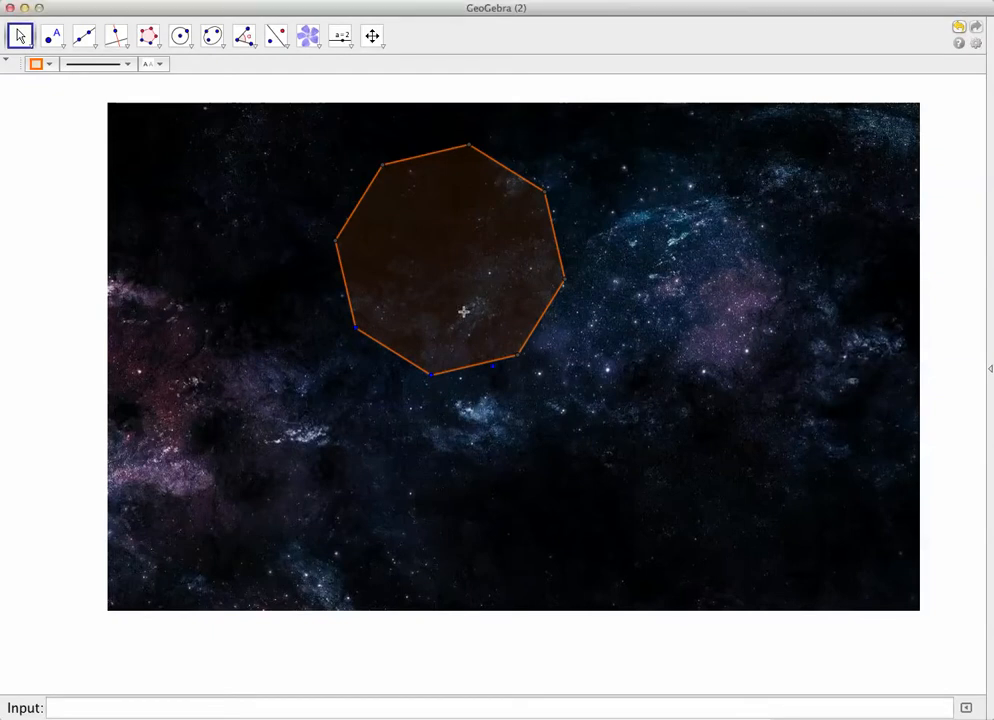
double_click(465, 317)
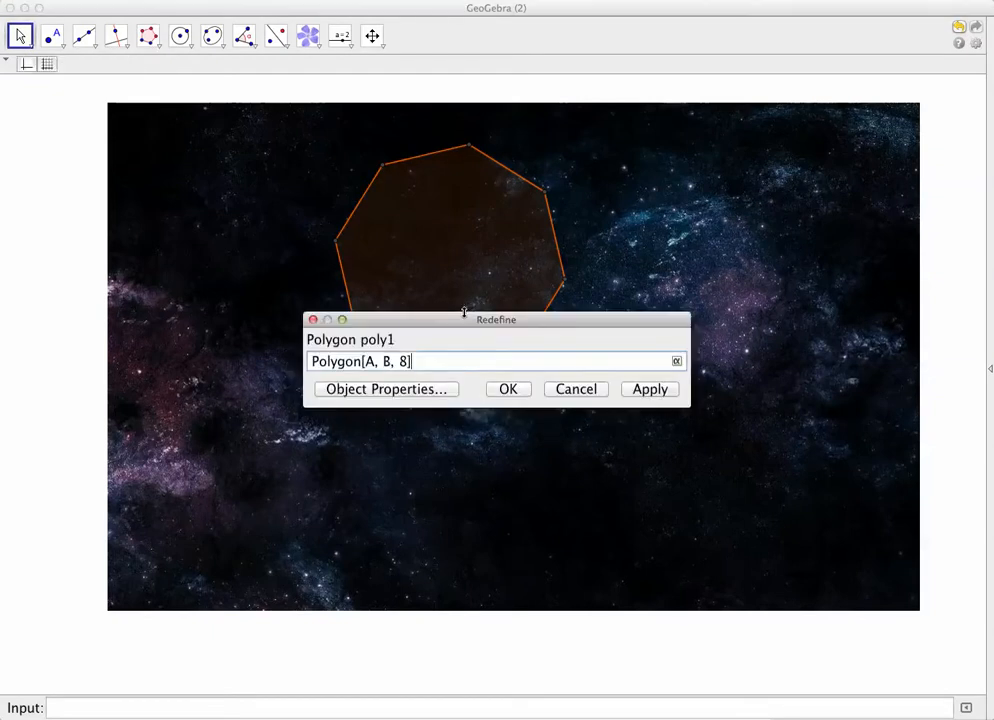
click(418, 391)
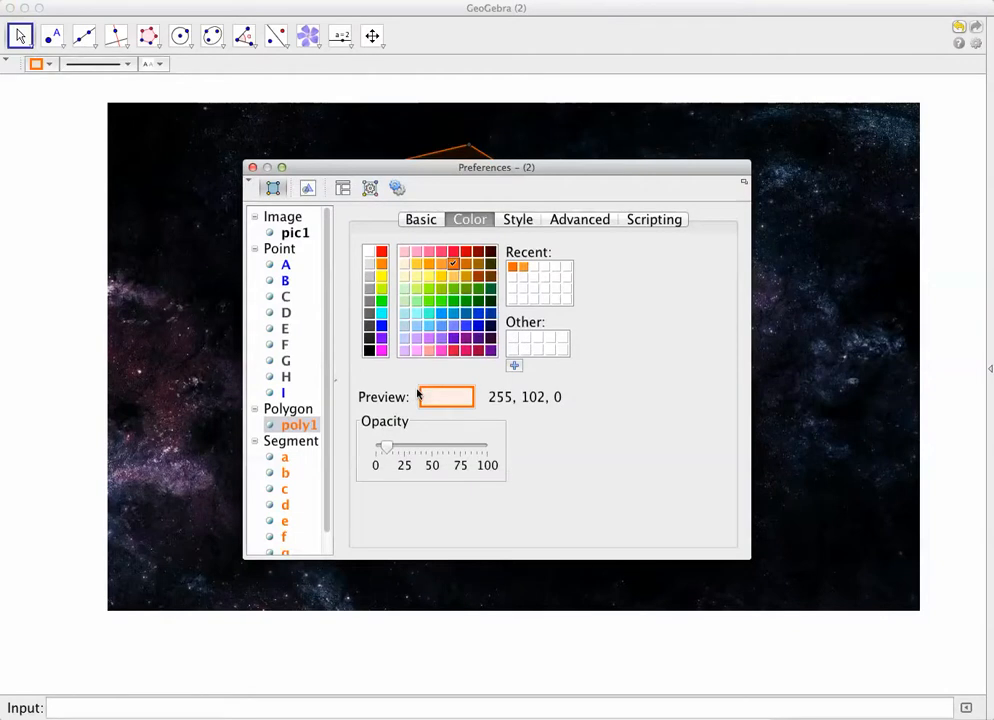
click(369, 252)
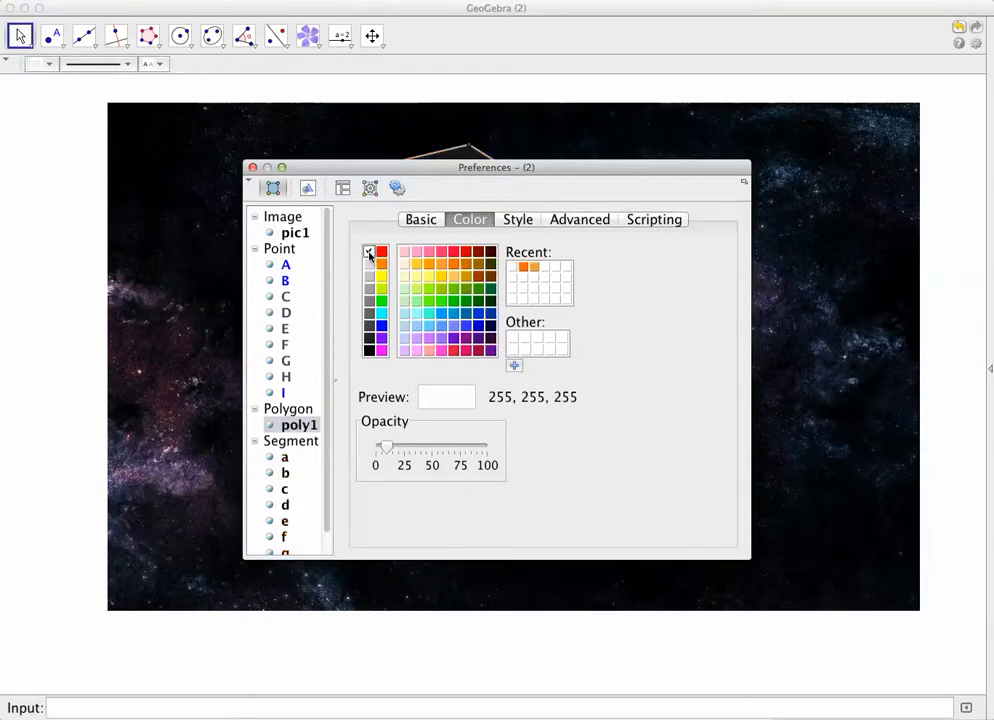
- Thicken the octagon's outline and shrink the octagon by moving one of its defining vertices closer to the other
drag(412, 176, 374, 217)
click(481, 263)
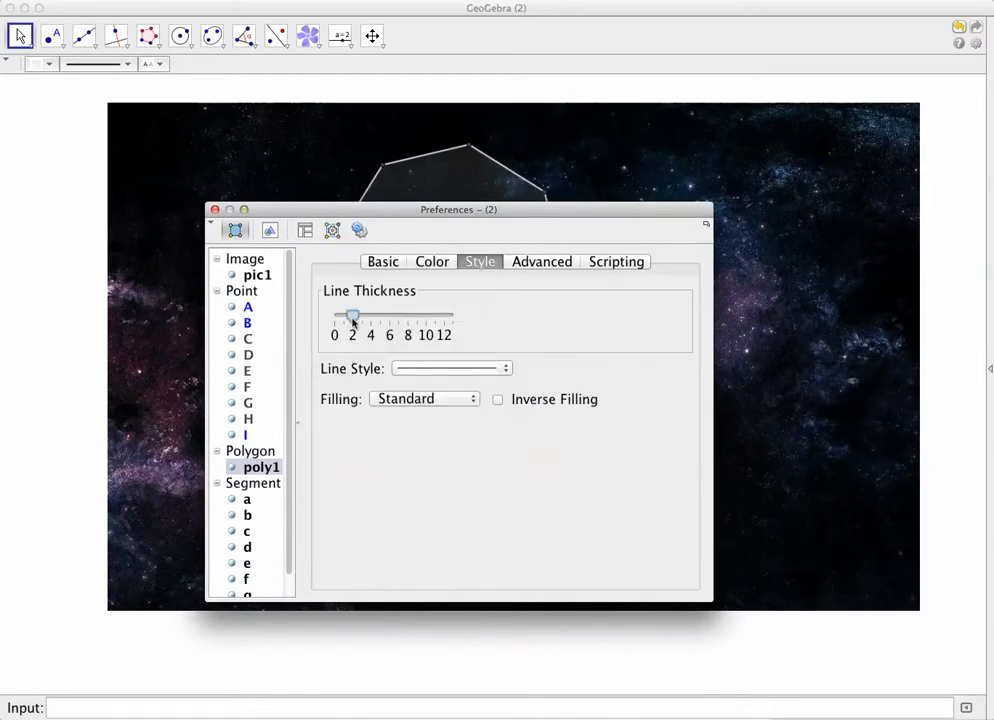
drag(352, 321, 370, 323)
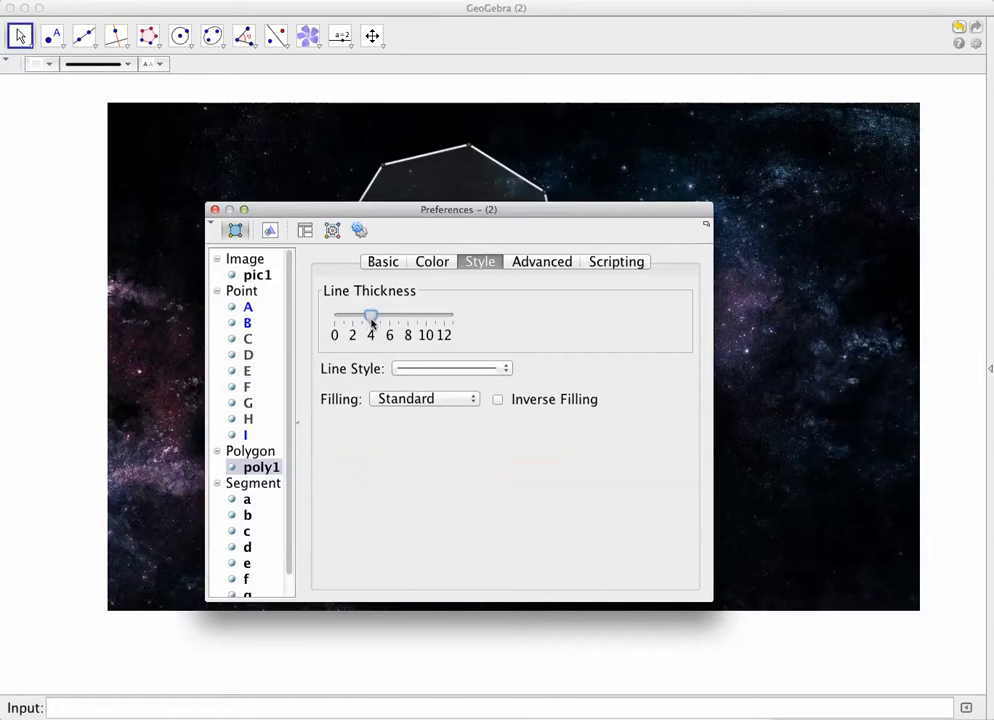
drag(370, 323, 378, 323)
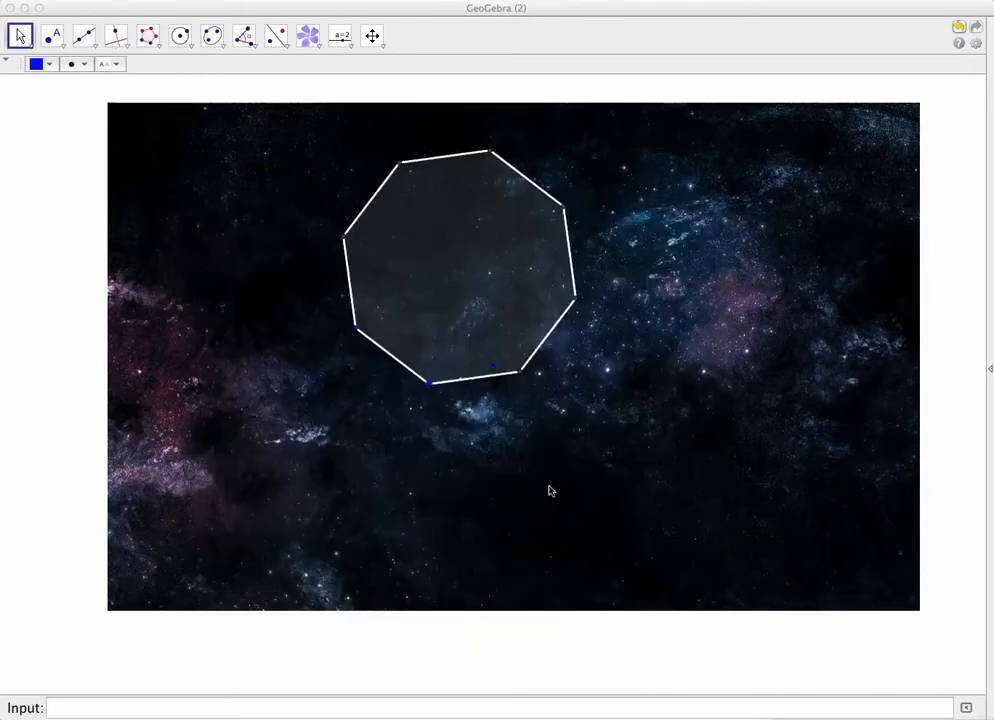
click(430, 390)
drag(432, 390, 374, 364)
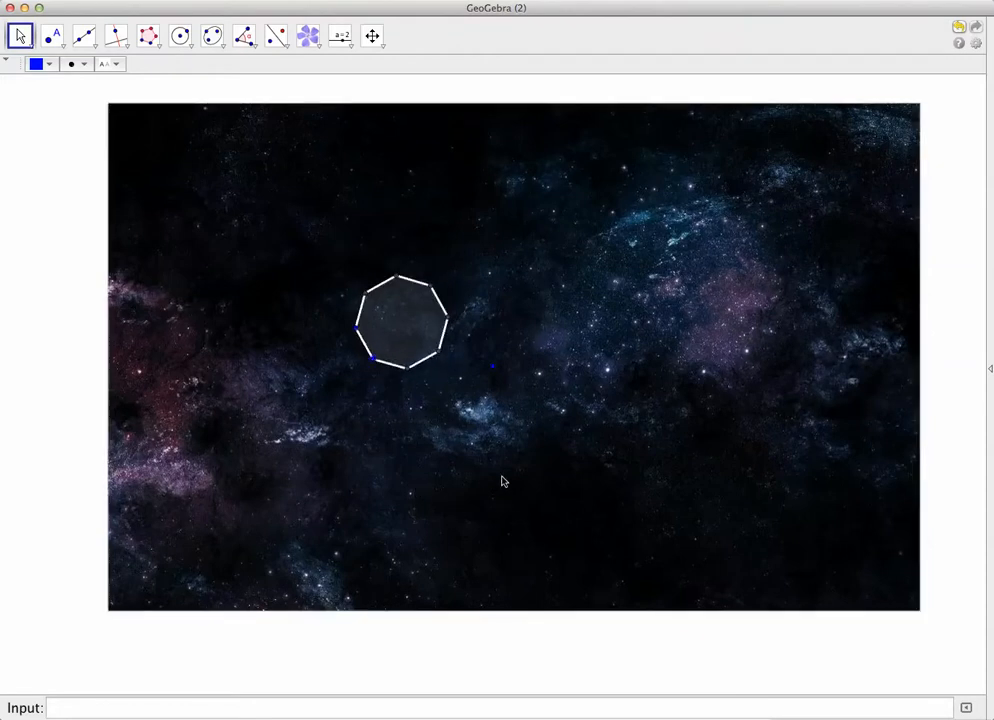
- Place a new point on the picture just to the right of the octagon and color it white
click(53, 37)
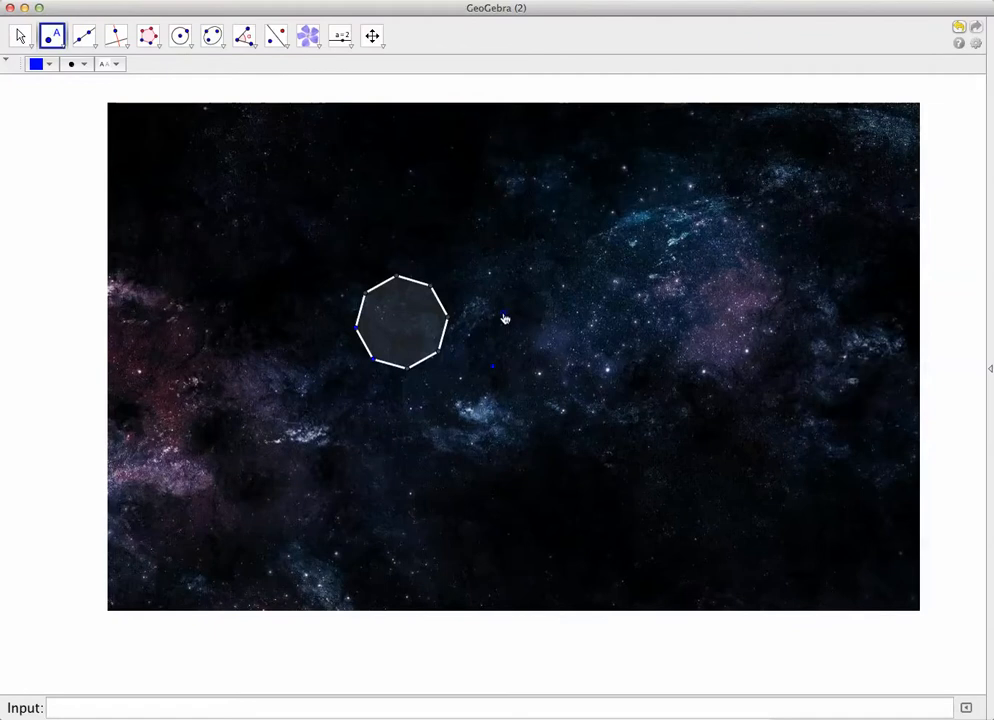
click(503, 314)
click(20, 36)
double_click(504, 315)
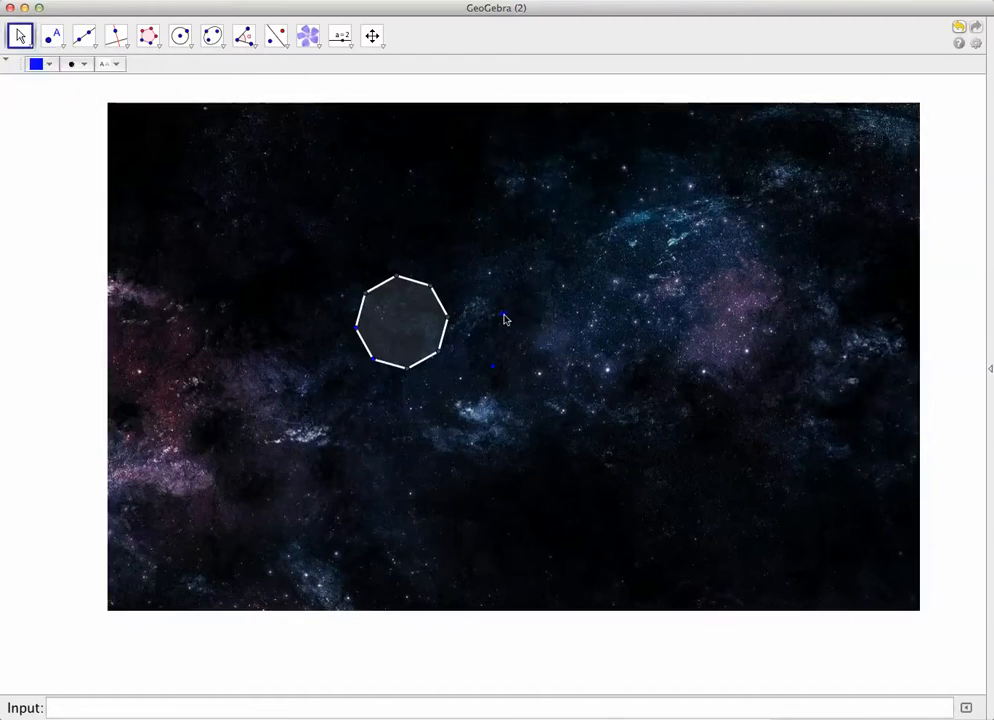
click(392, 388)
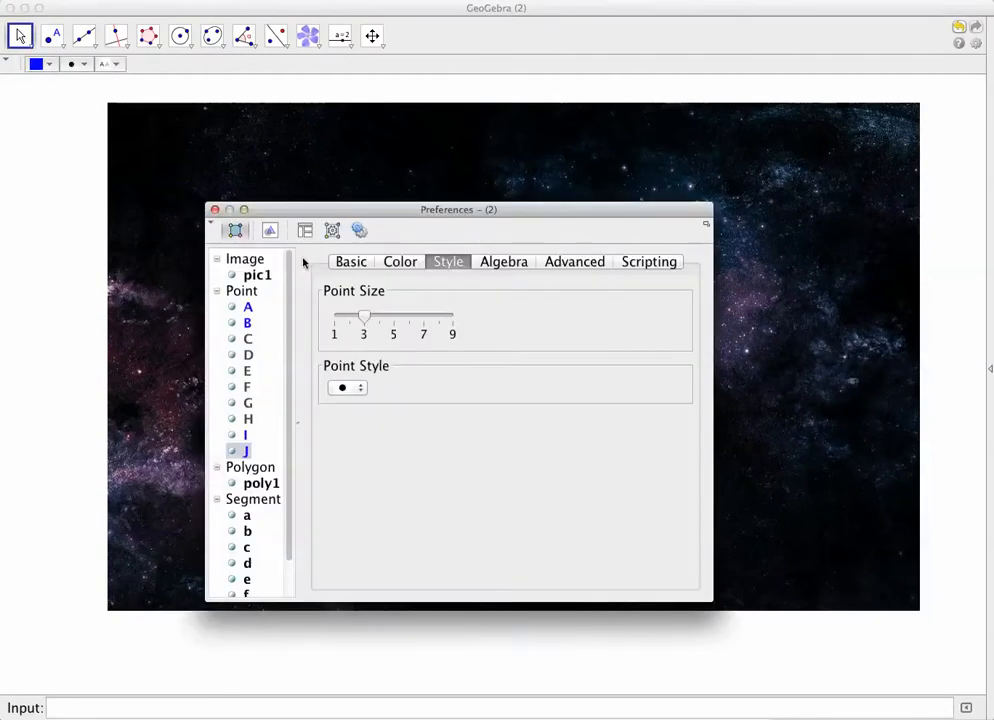
click(400, 262)
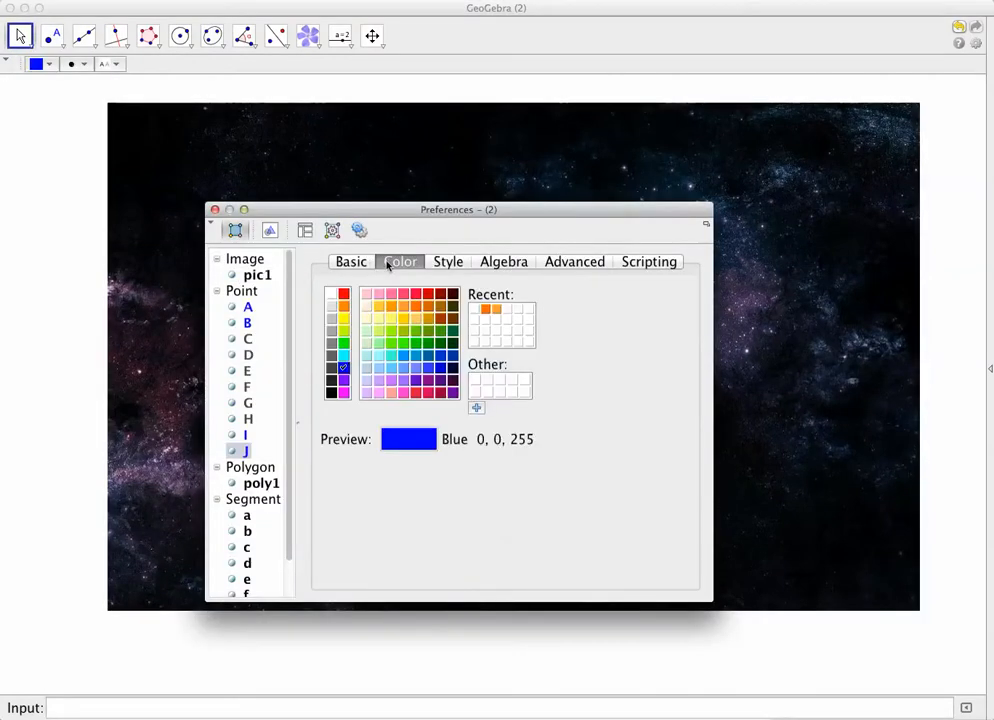
click(332, 294)
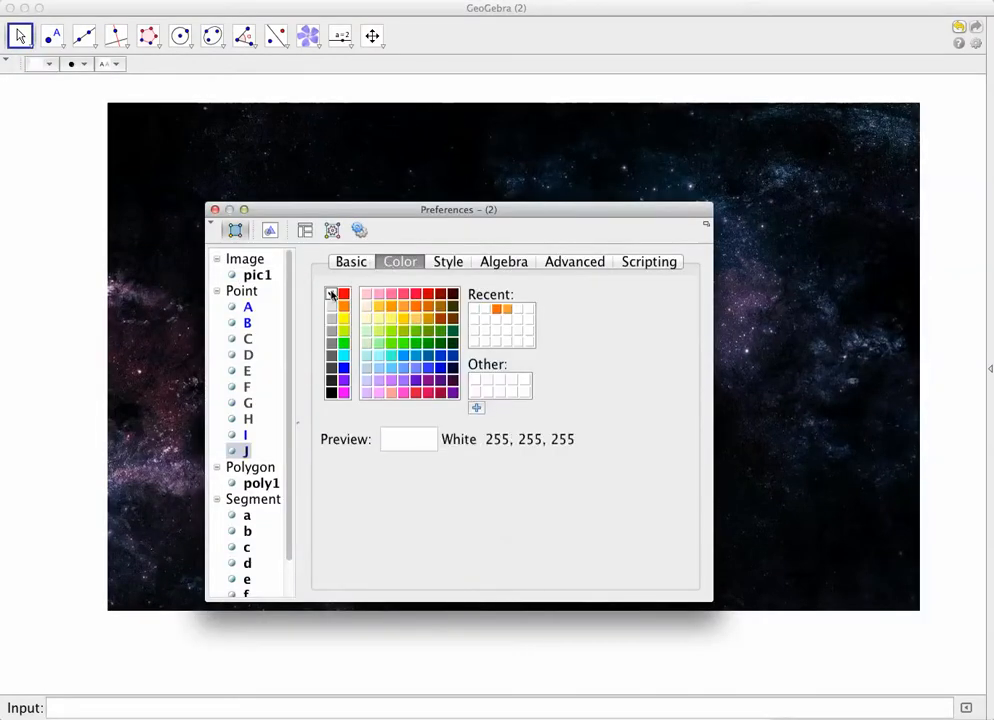
click(213, 211)
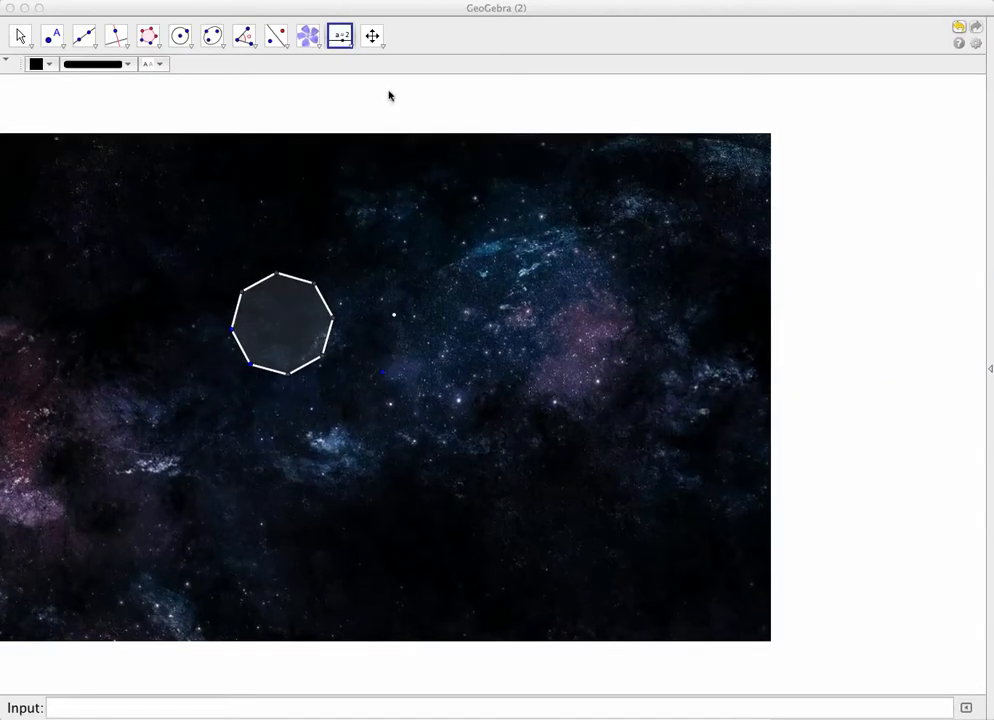
- Create a number slider i from -5 to 5 with increment 0.1 and move it below the space picture
click(372, 36)
drag(384, 202, 491, 232)
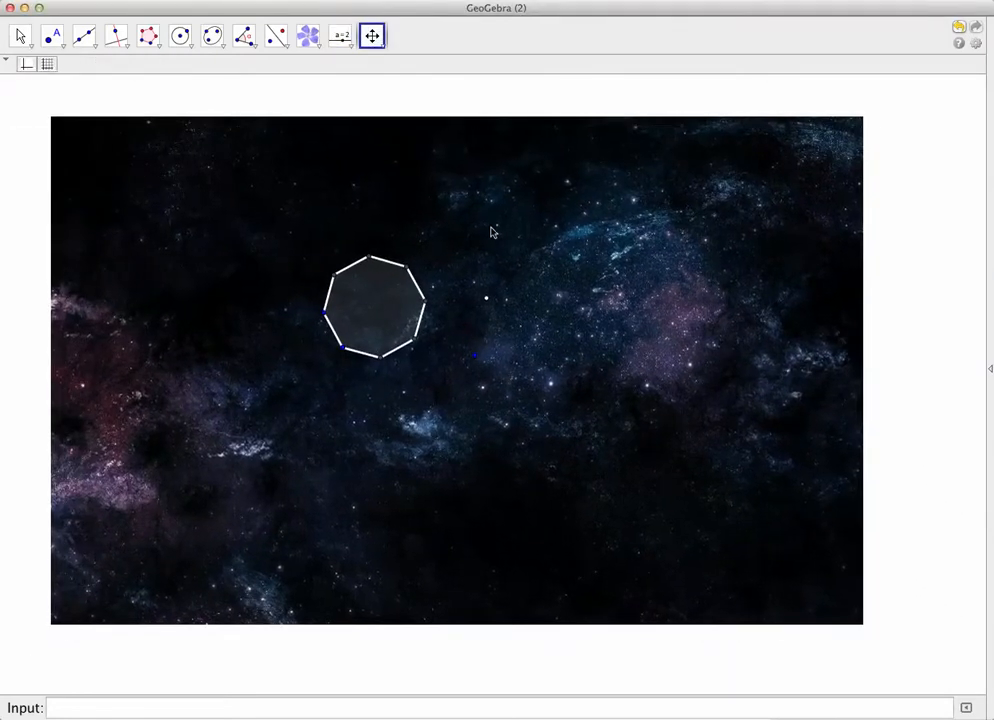
click(340, 36)
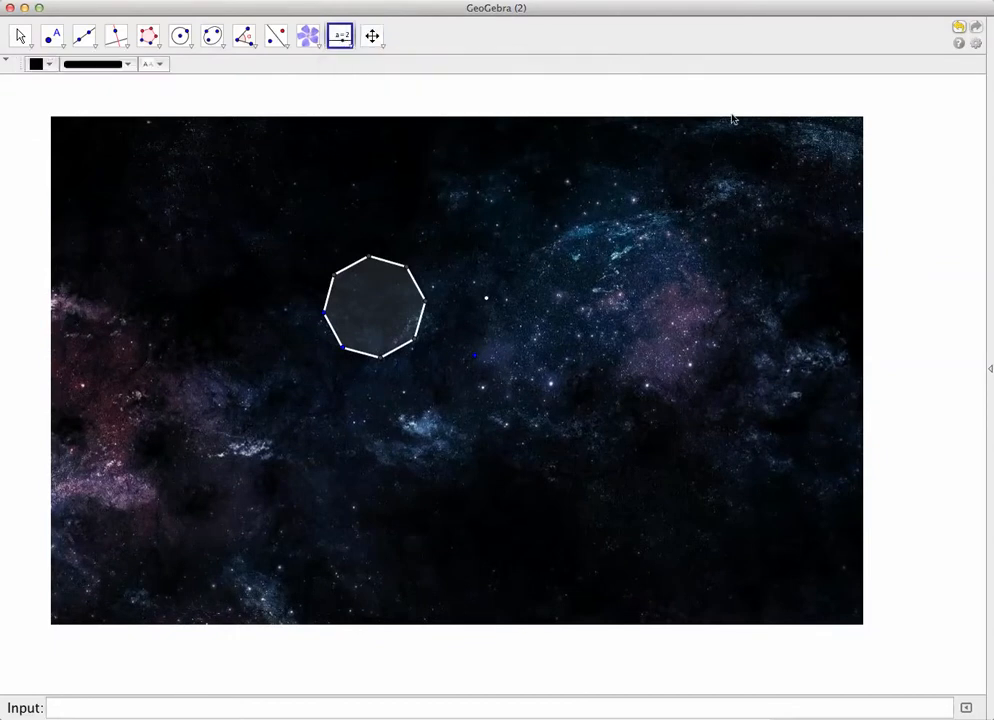
click(880, 244)
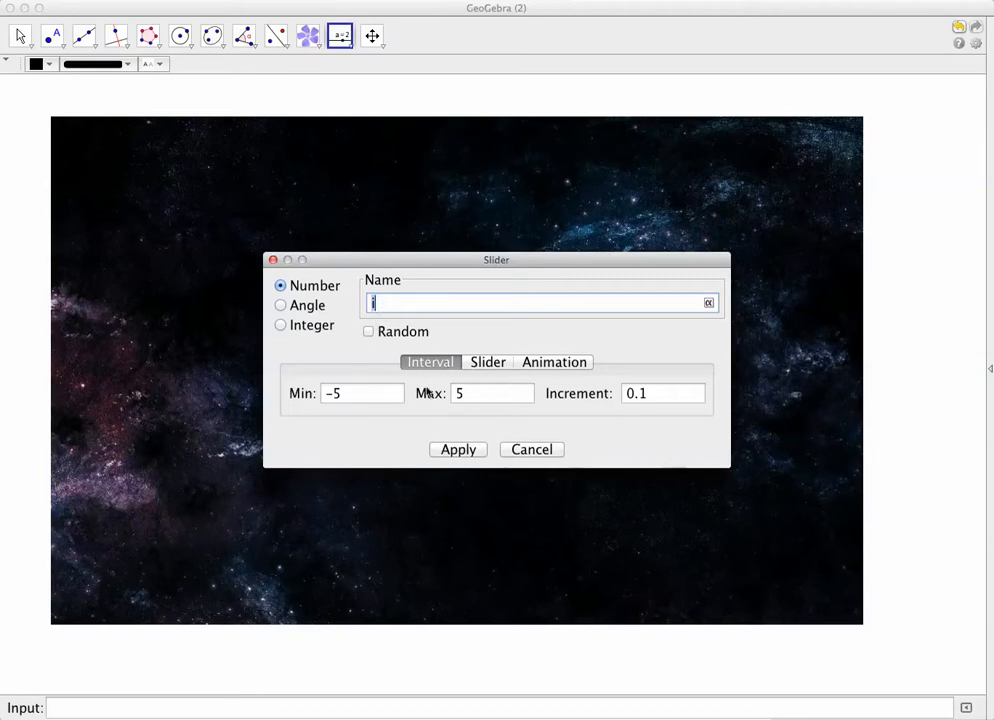
click(451, 452)
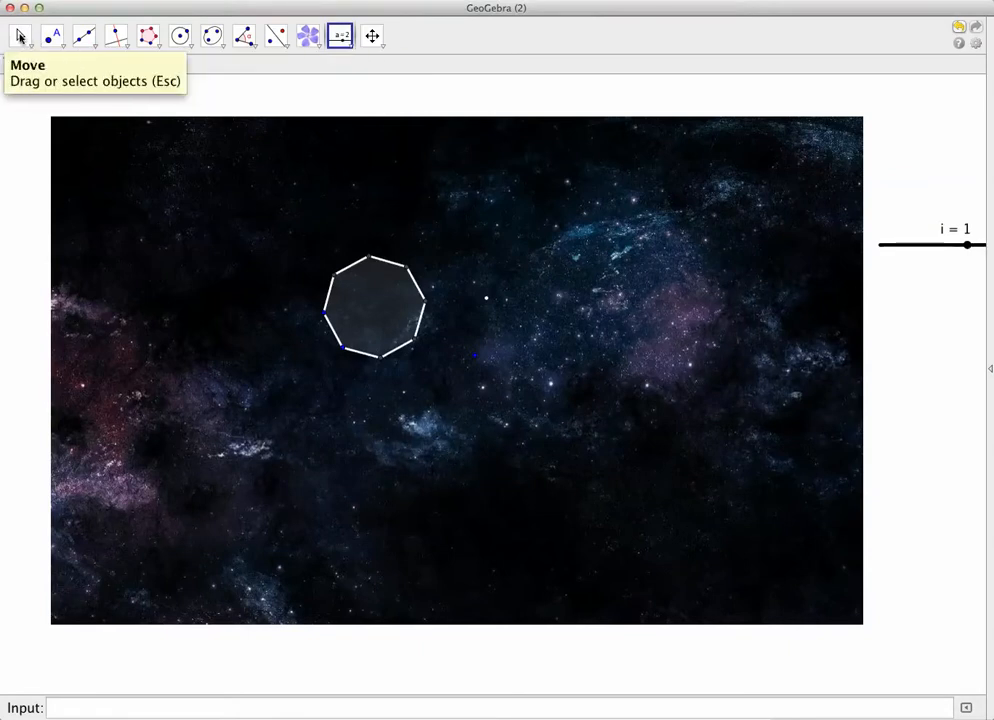
click(20, 37)
drag(968, 248, 913, 250)
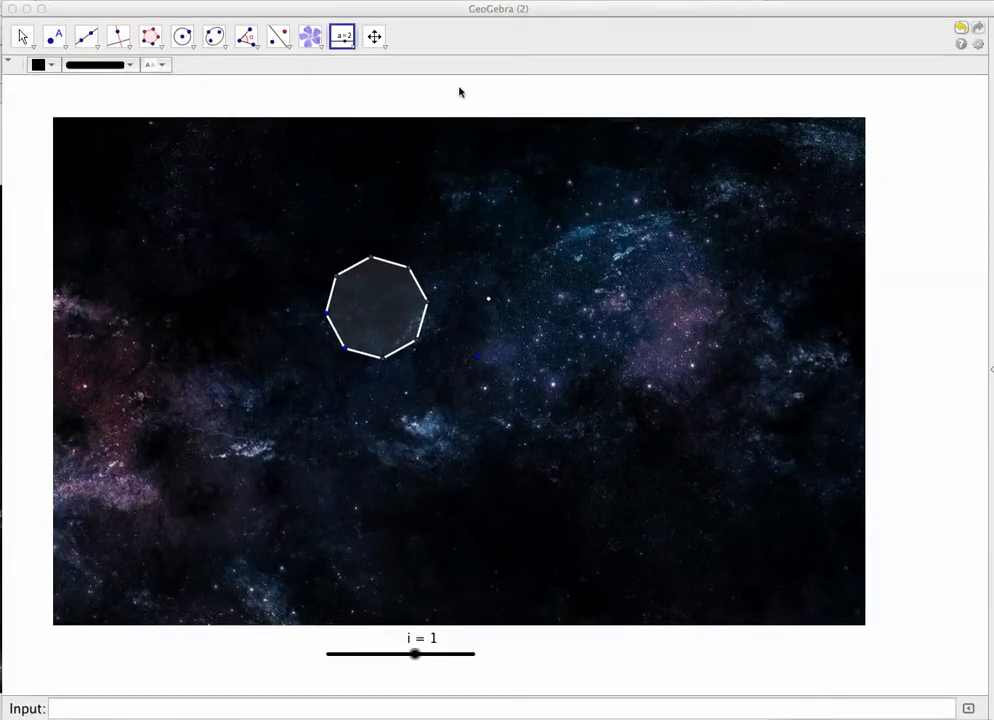
- Dilate the white octagon from the white point by factor i and set slider i to 1.3 to separate the copy
click(285, 45)
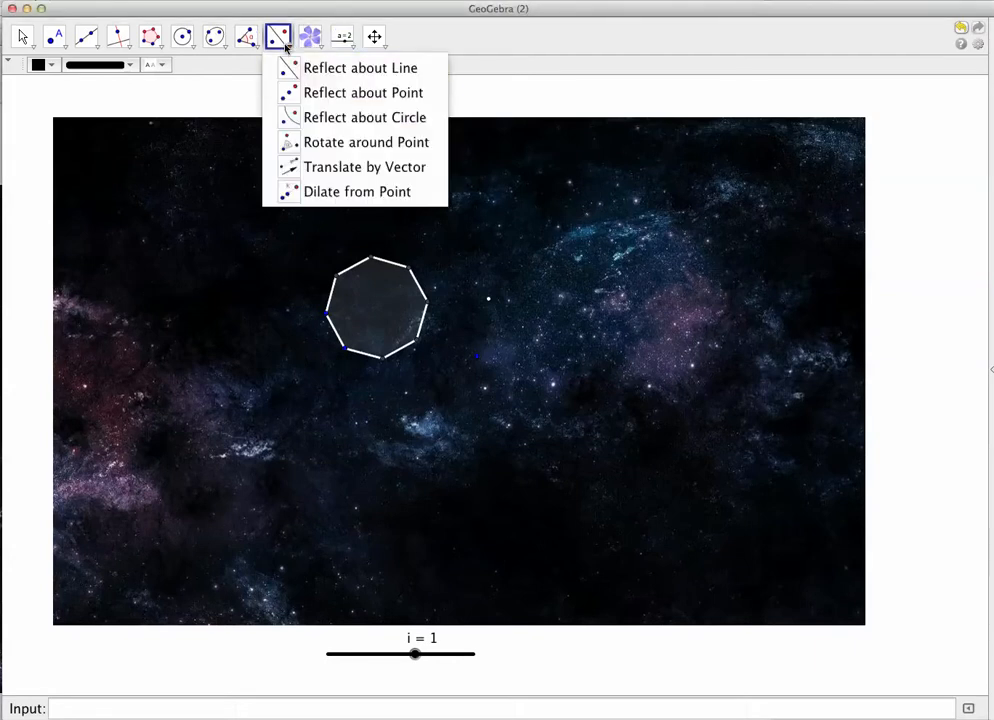
click(338, 195)
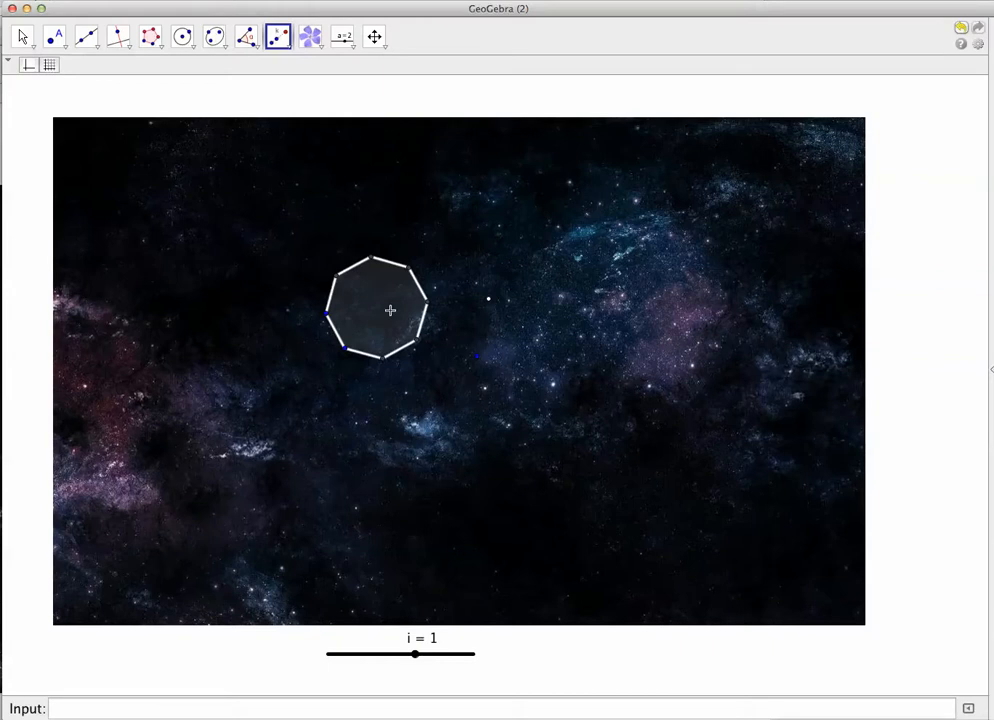
click(488, 300)
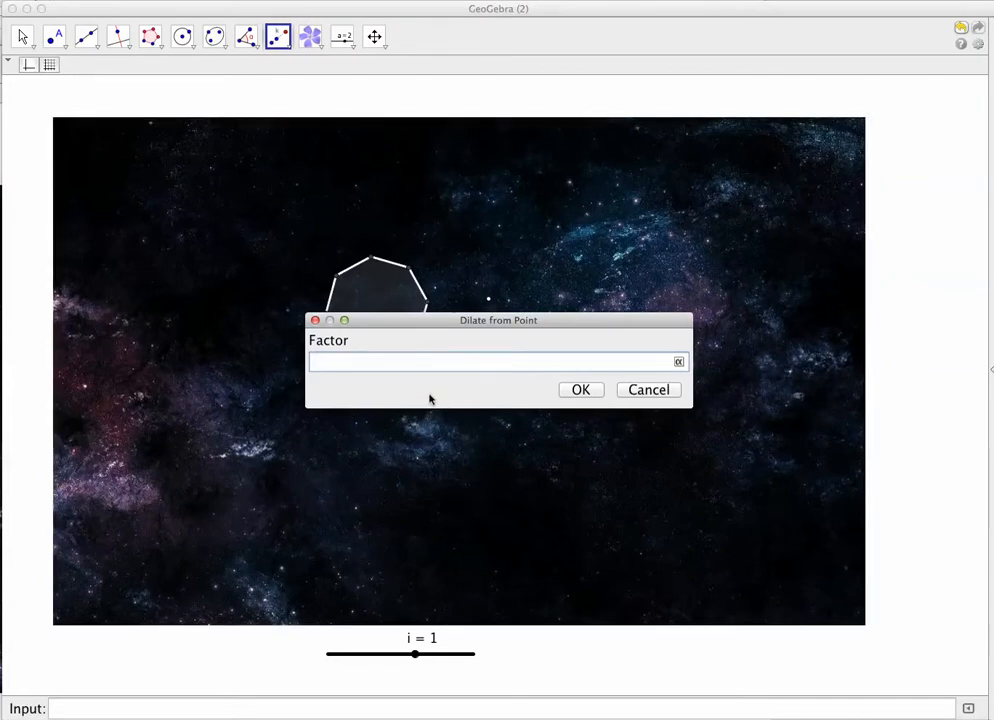
click(575, 392)
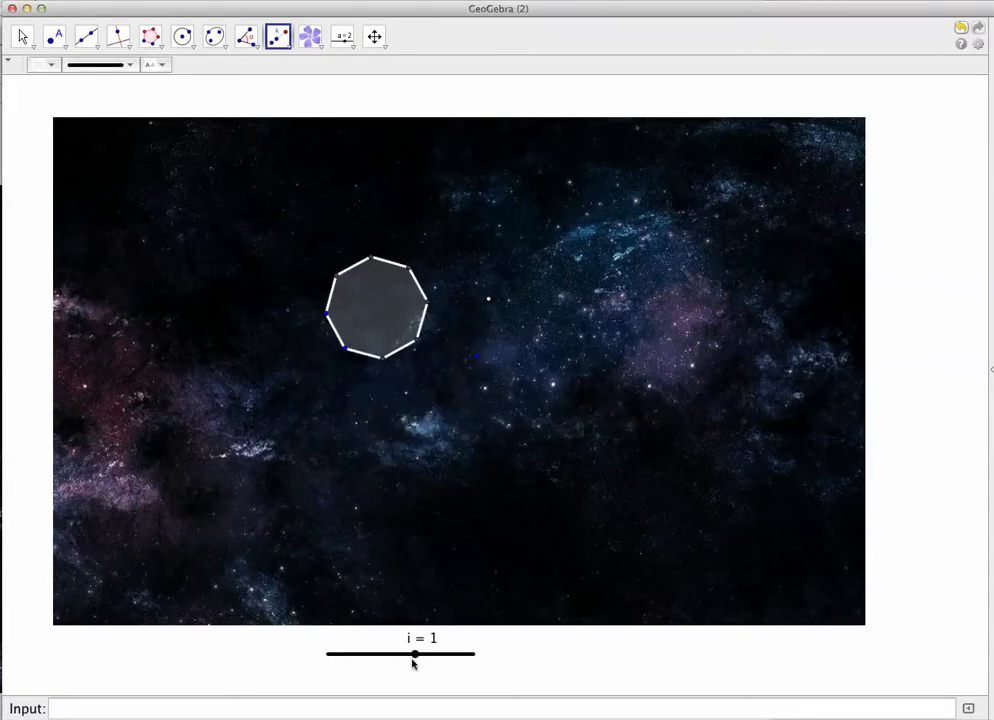
click(23, 38)
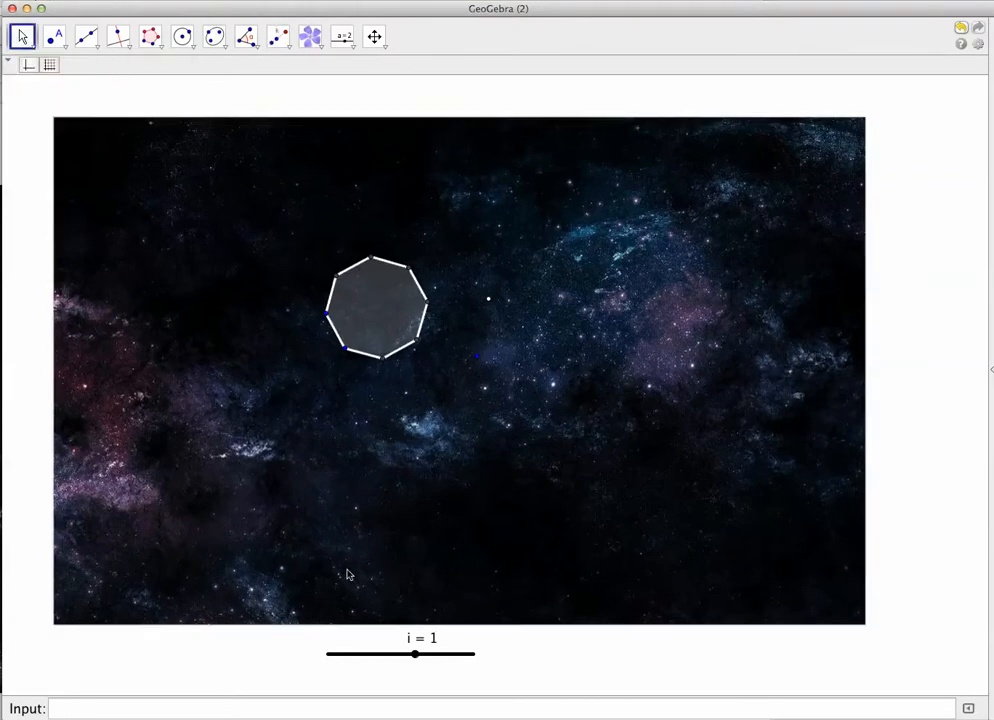
mouse_move(417, 657)
mouse_down()
mouse_move(432, 658)
mouse_move(421, 660)
mouse_up()
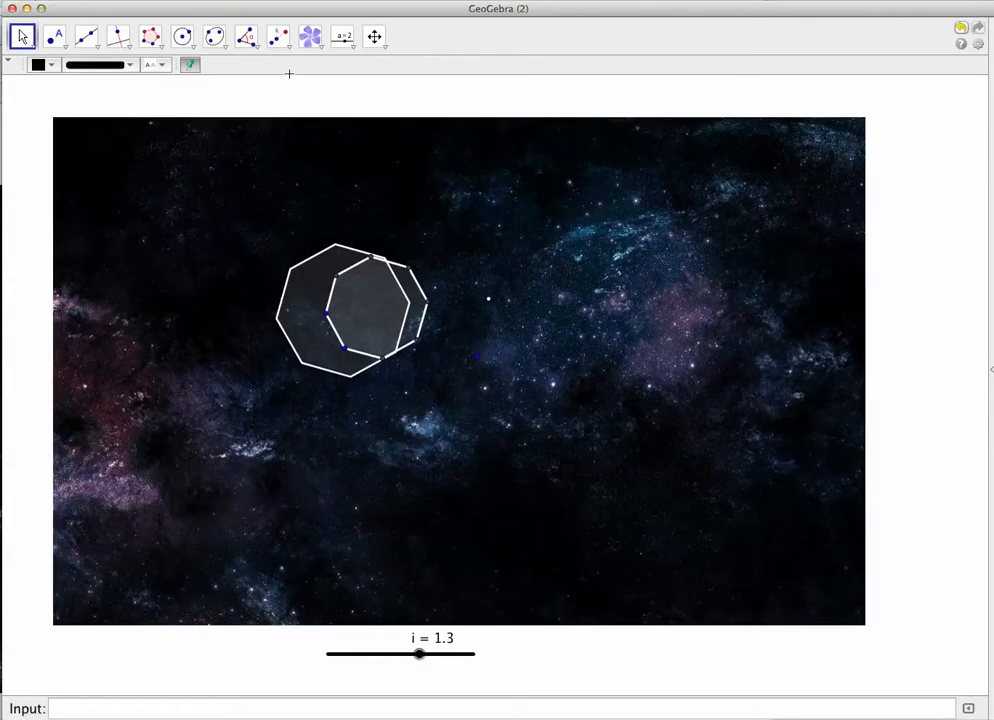
- Dilate the first enlarged octagon copy from the white point, again using i as the factor
click(277, 37)
click(309, 260)
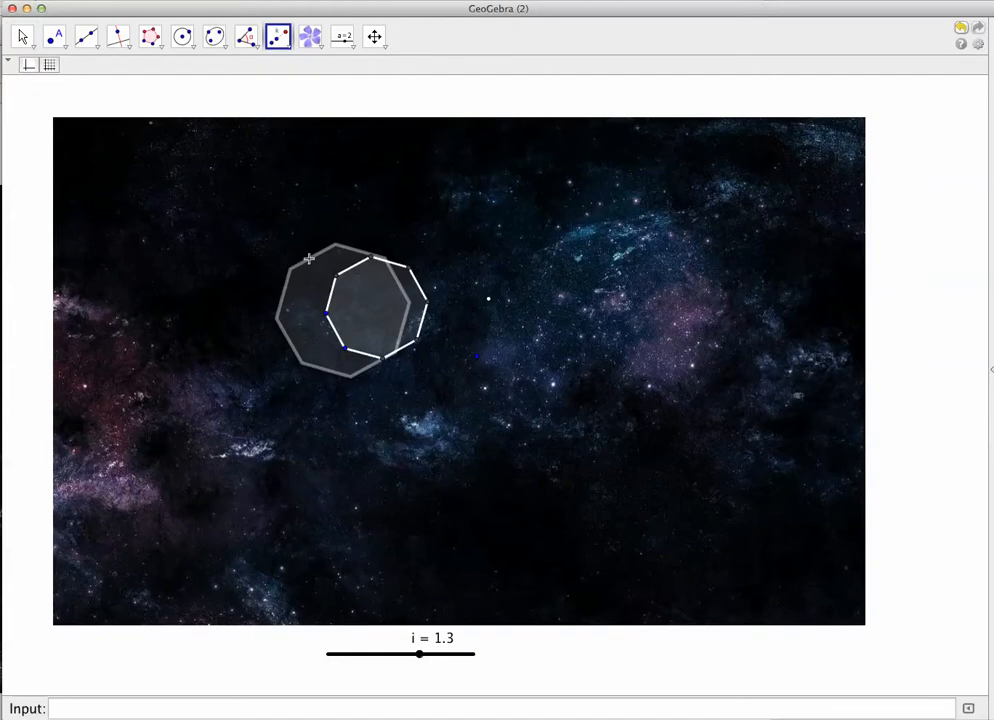
click(488, 300)
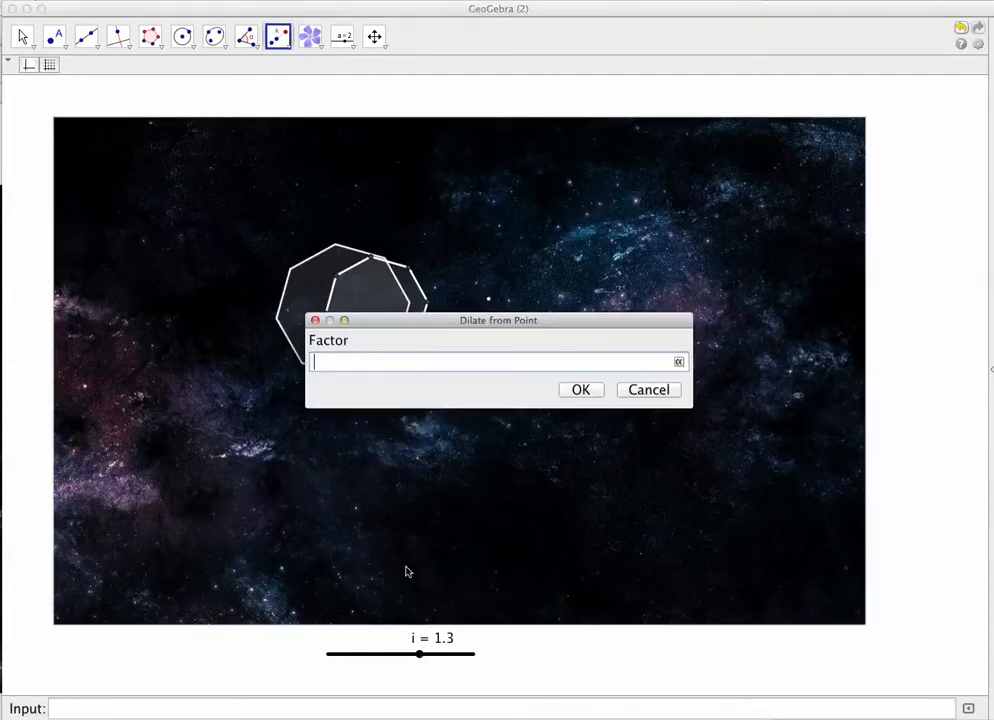
text(i)
click(580, 389)
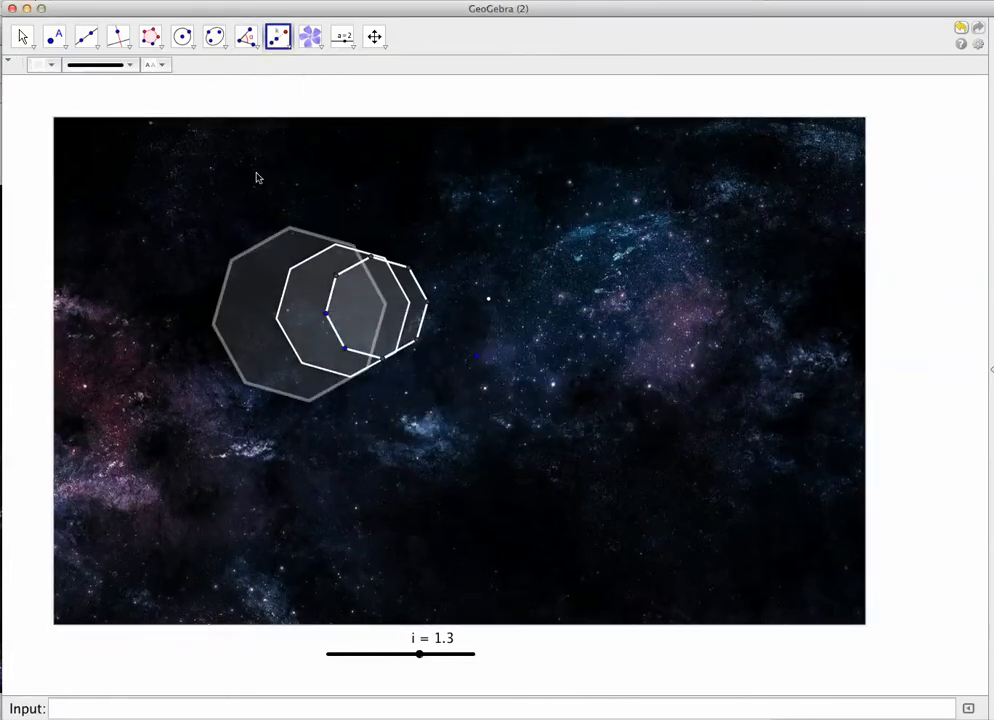
- Dilate the second octagon copy from the white point by factor i to make a third, larger copy
click(249, 295)
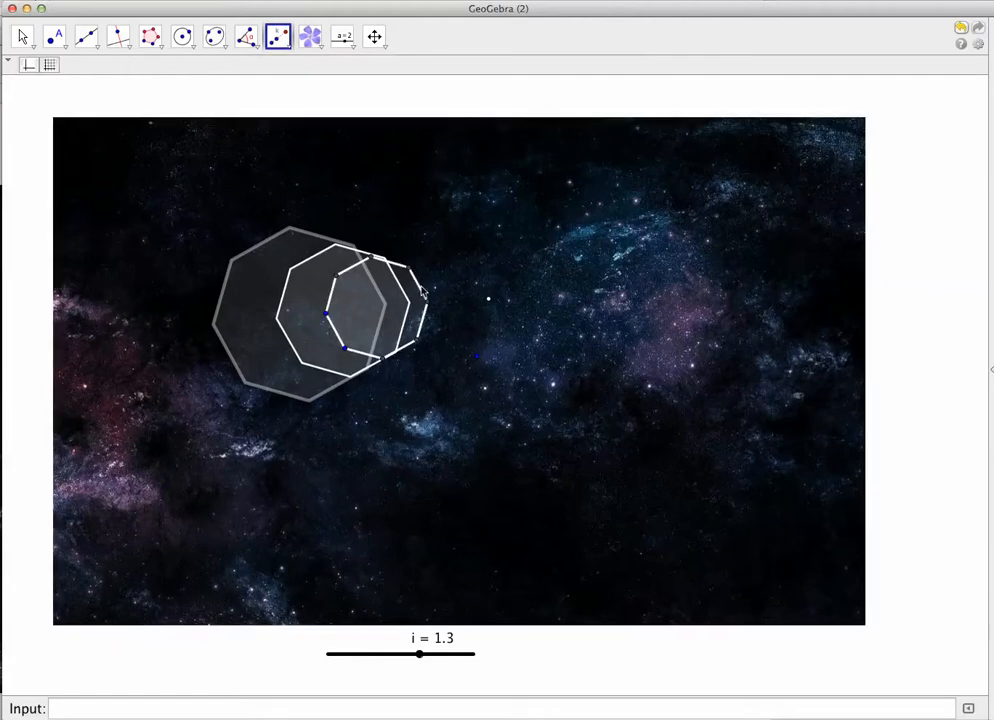
click(488, 300)
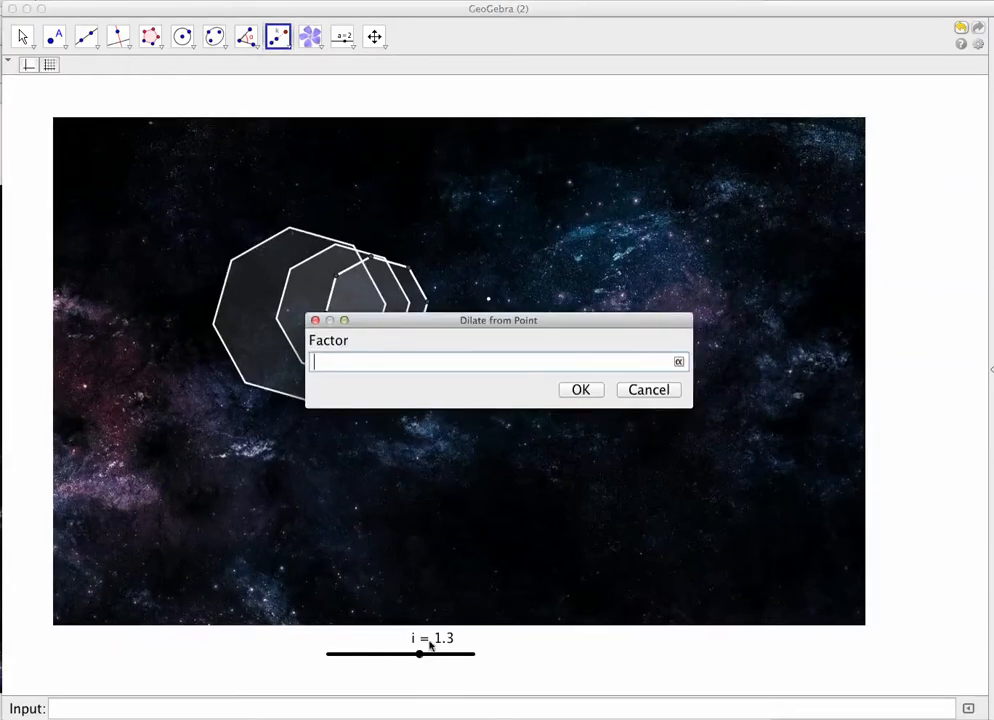
text(i)
click(580, 391)
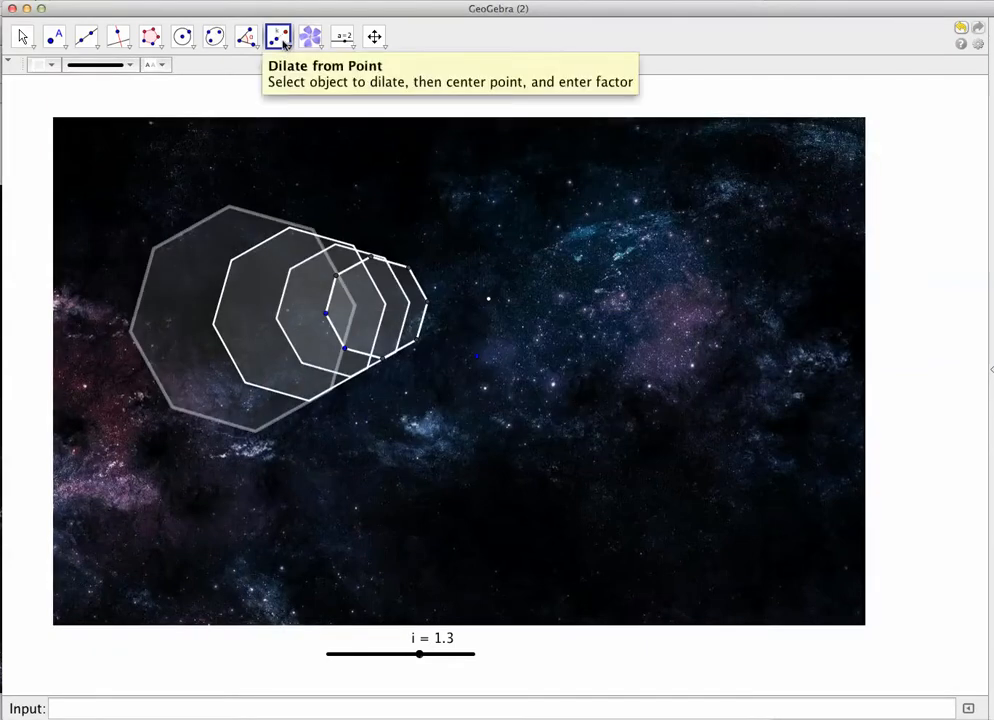
- Dilate the third octagon copy from the white point by factor i, and set slider i to 1.8 to spread the octagons
click(192, 317)
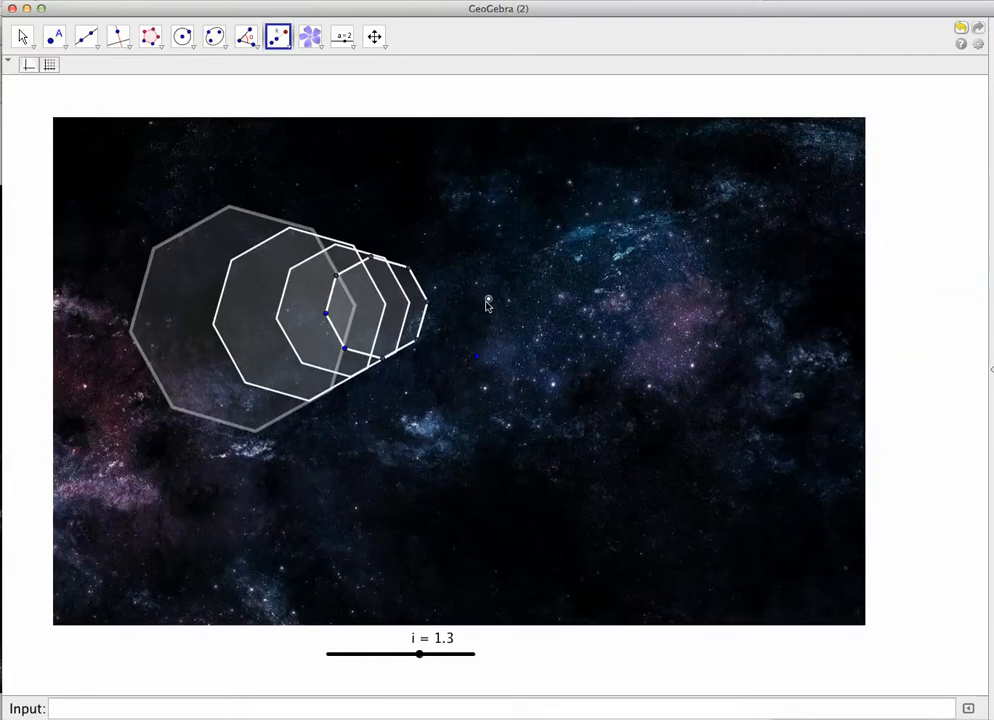
click(488, 300)
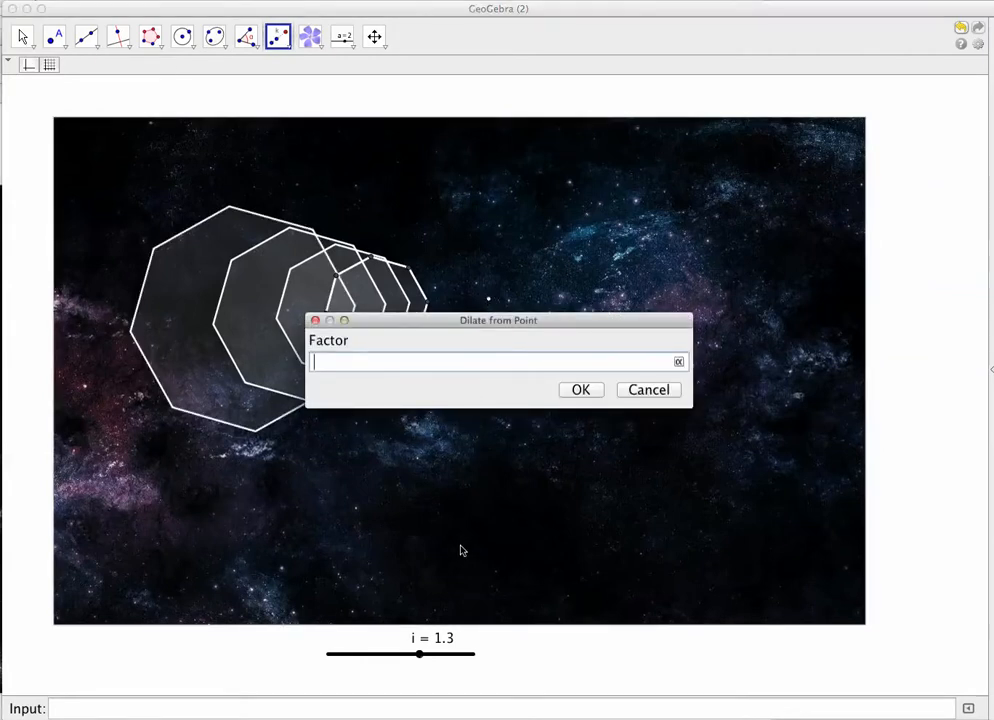
click(580, 390)
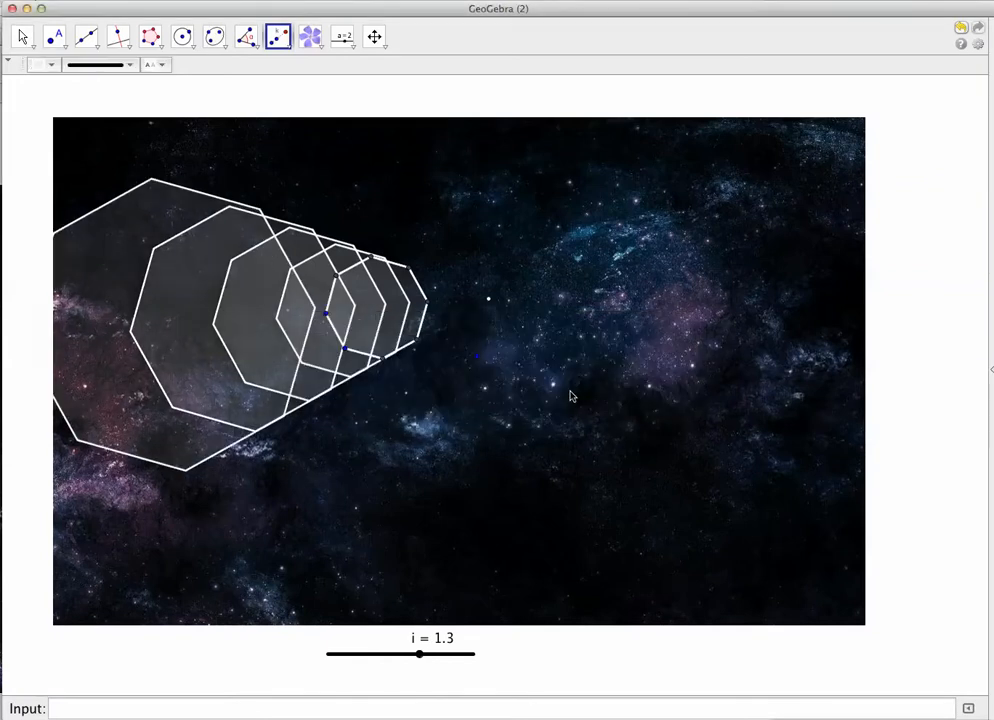
click(22, 37)
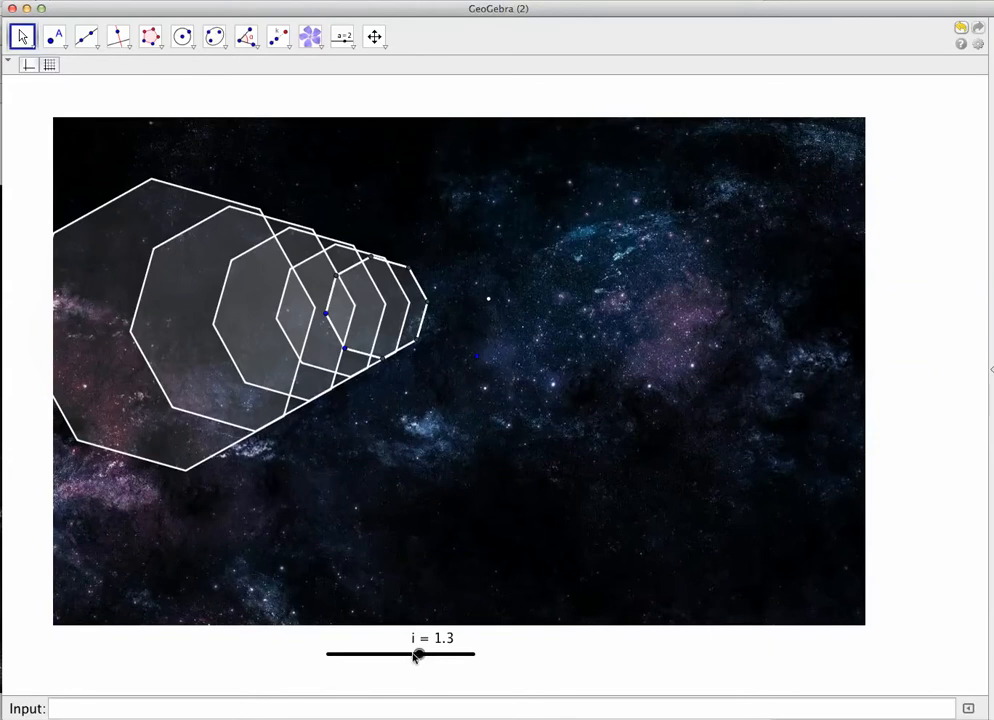
mouse_move(418, 657)
mouse_down()
mouse_move(435, 658)
mouse_move(386, 658)
mouse_move(427, 656)
mouse_up()
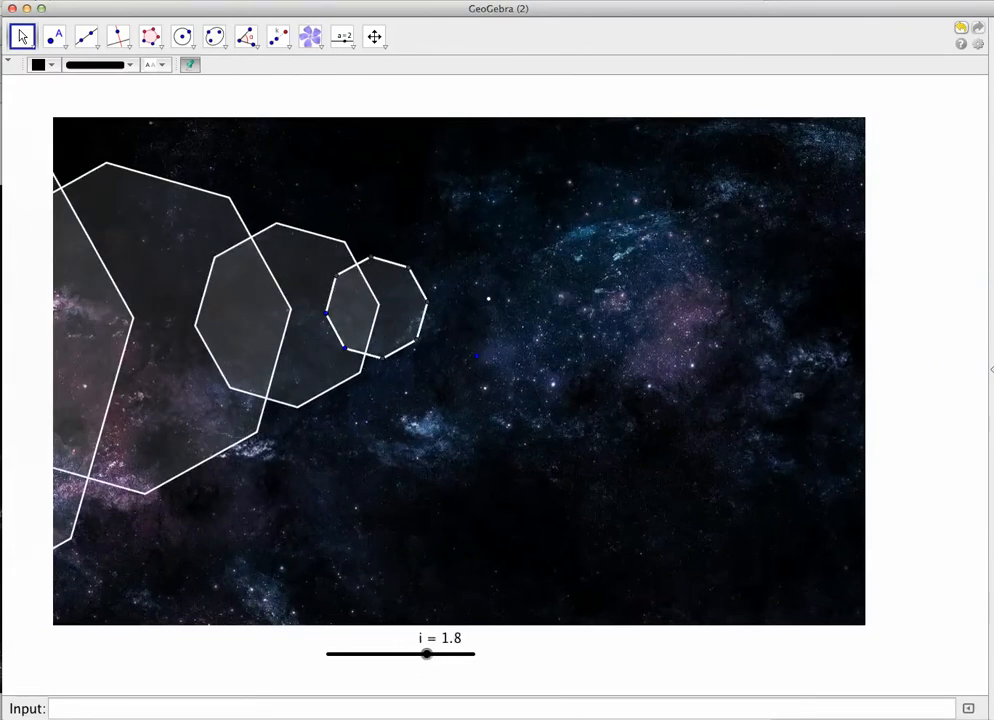